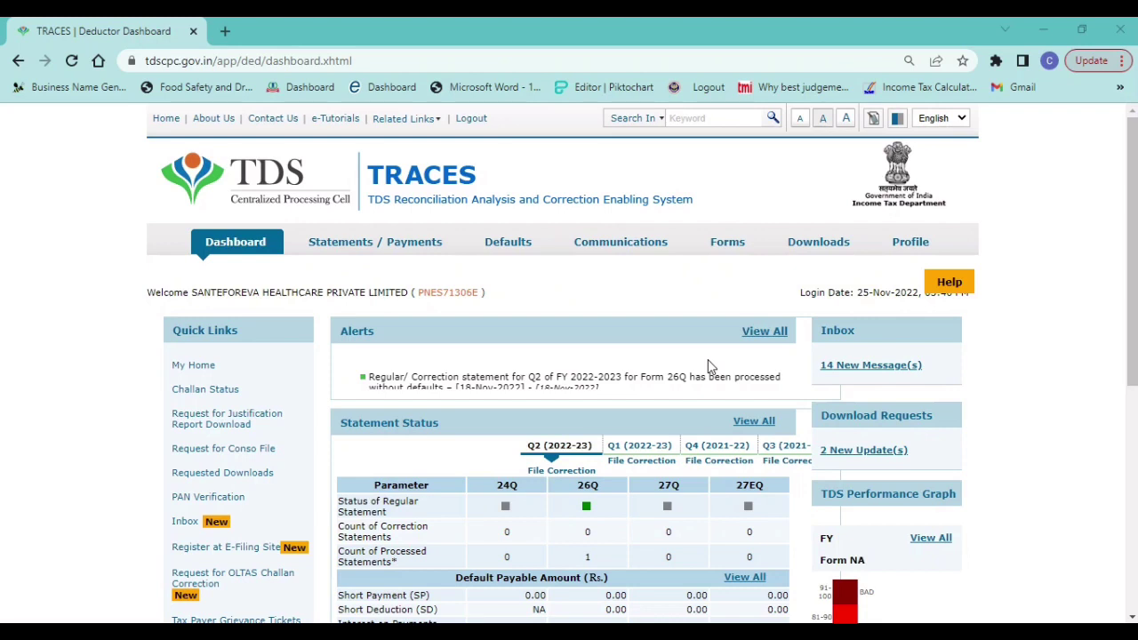
- Bring up the Downloads menu on the TRACES deductor dashboard
{"action": "mouse_move", "coordinate": [818, 245]}
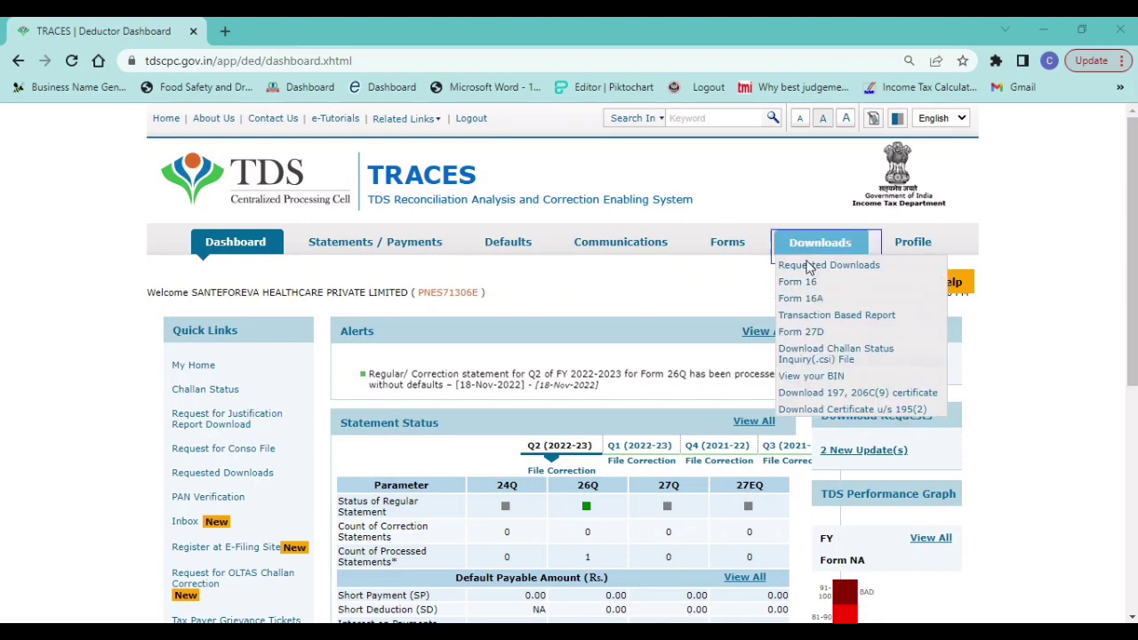
- Request a bulk Form 16A download for financial year 2022-23, quarter Q1, form 26Q
{"action": "left_click", "coordinate": [813, 301]}
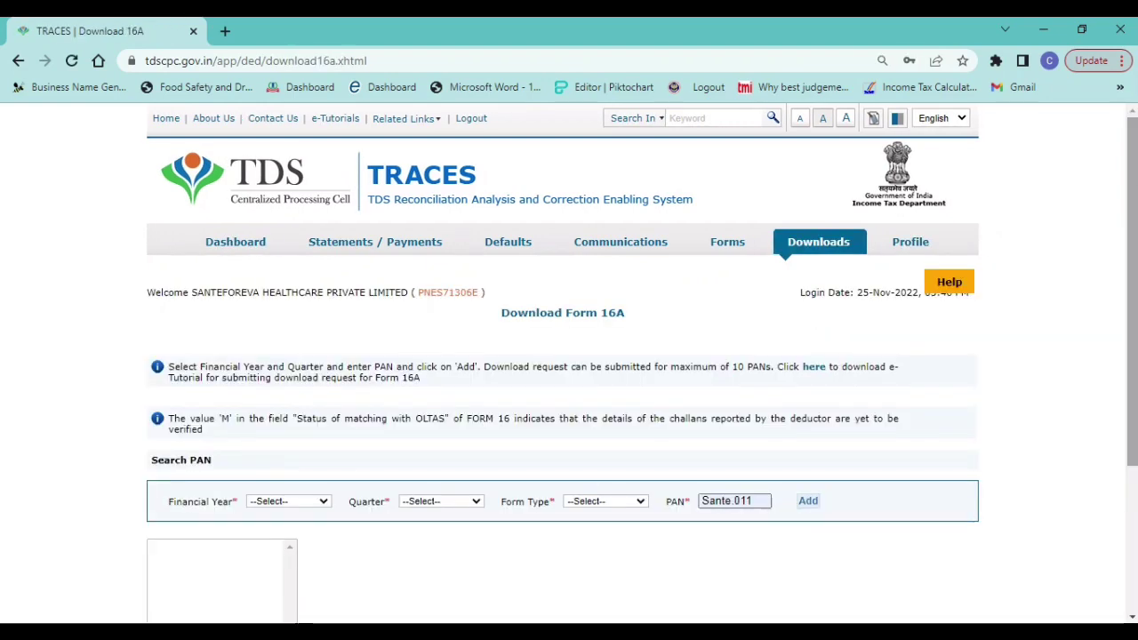
{"action": "scroll", "coordinate": [398, 412], "scroll_direction": "down", "scroll_amount": 3}
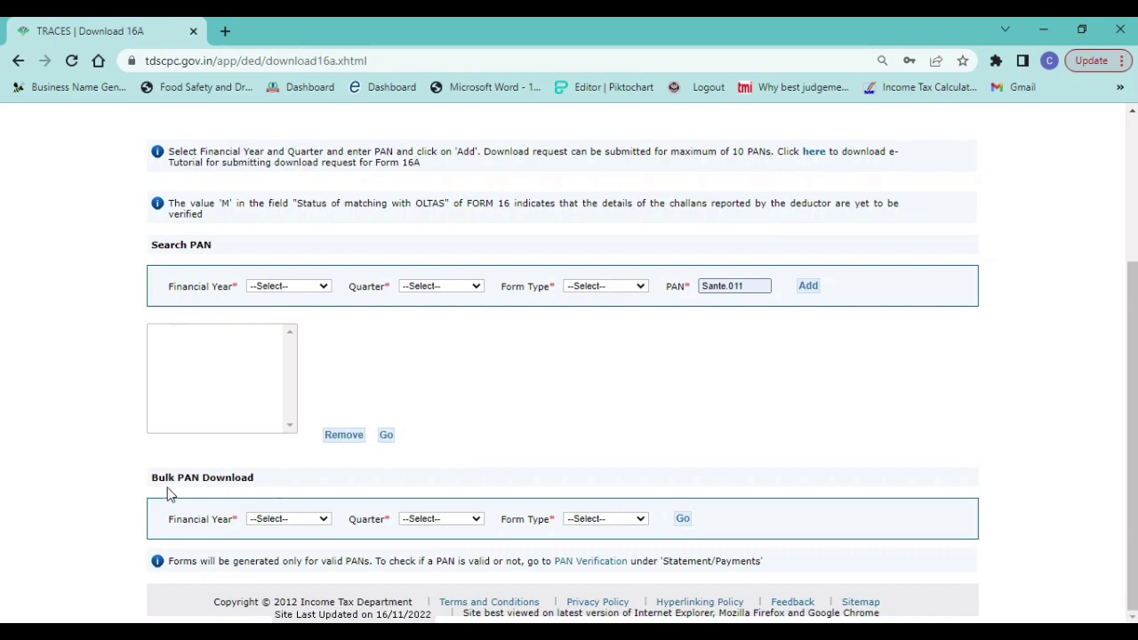
{"action": "left_click", "coordinate": [290, 518]}
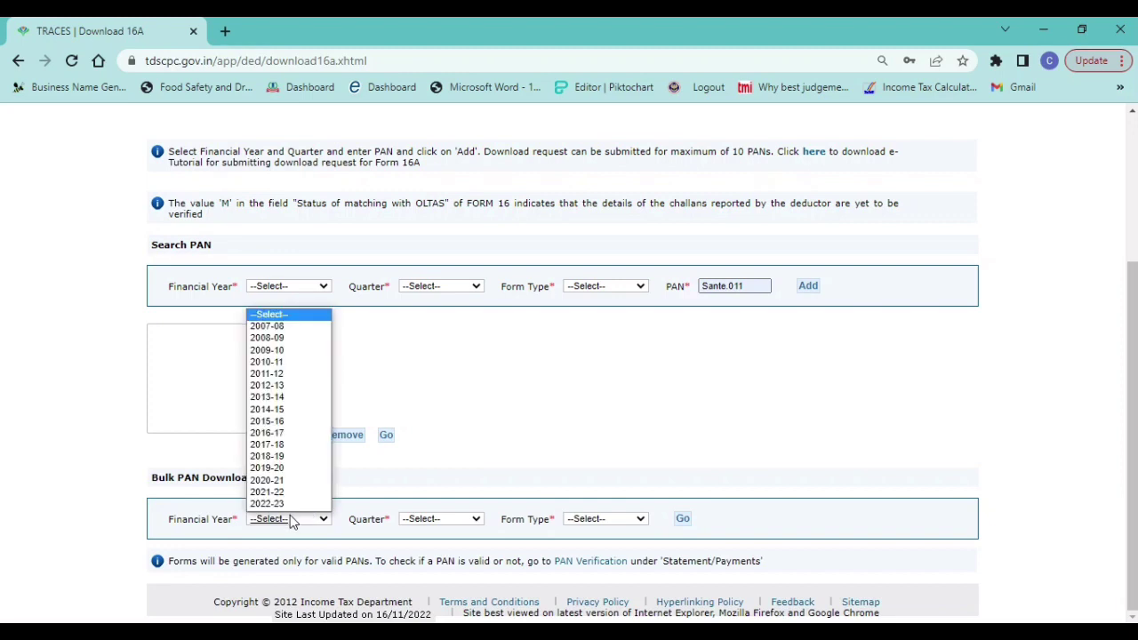
{"action": "left_click", "coordinate": [271, 503]}
{"action": "left_click", "coordinate": [464, 521]}
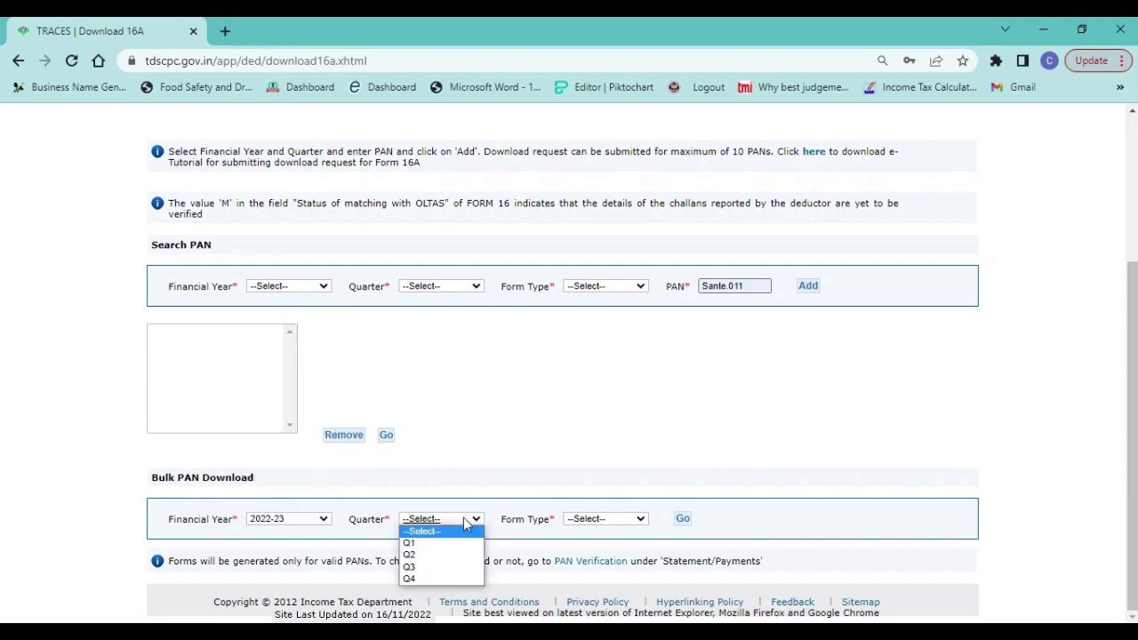
{"action": "left_click", "coordinate": [414, 542]}
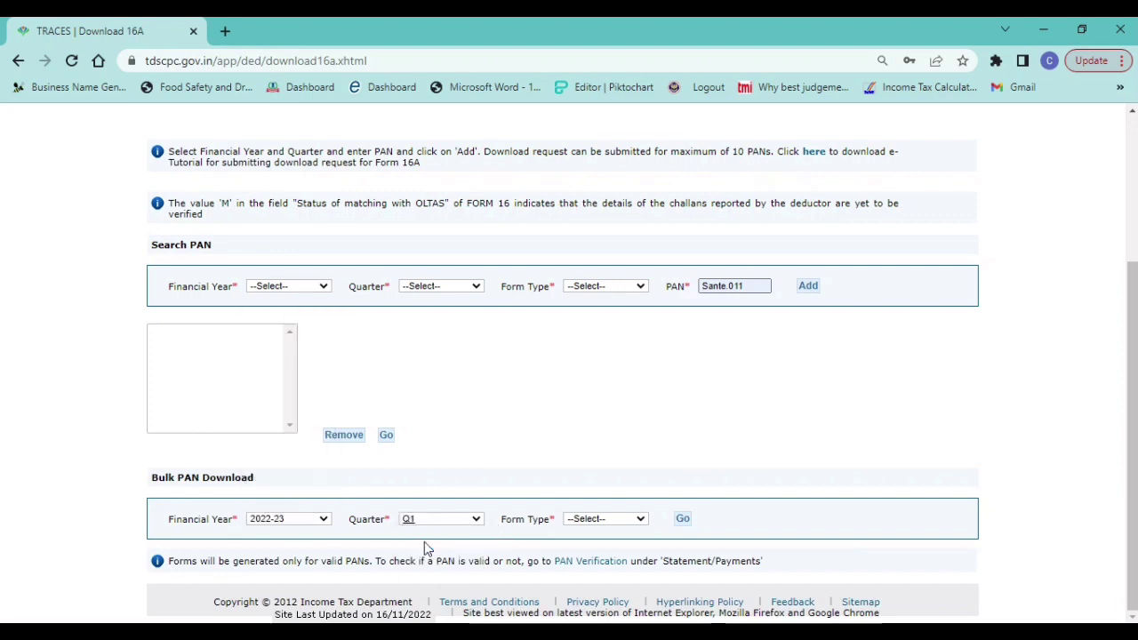
{"action": "left_click", "coordinate": [646, 525]}
{"action": "left_click", "coordinate": [588, 541]}
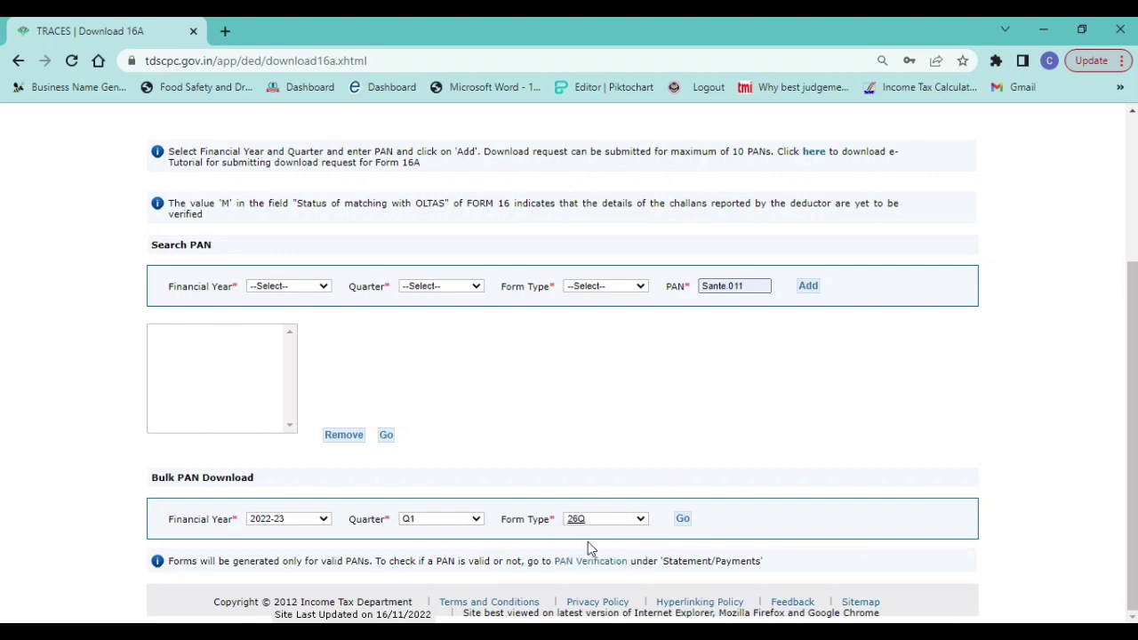
{"action": "left_click", "coordinate": [683, 519]}
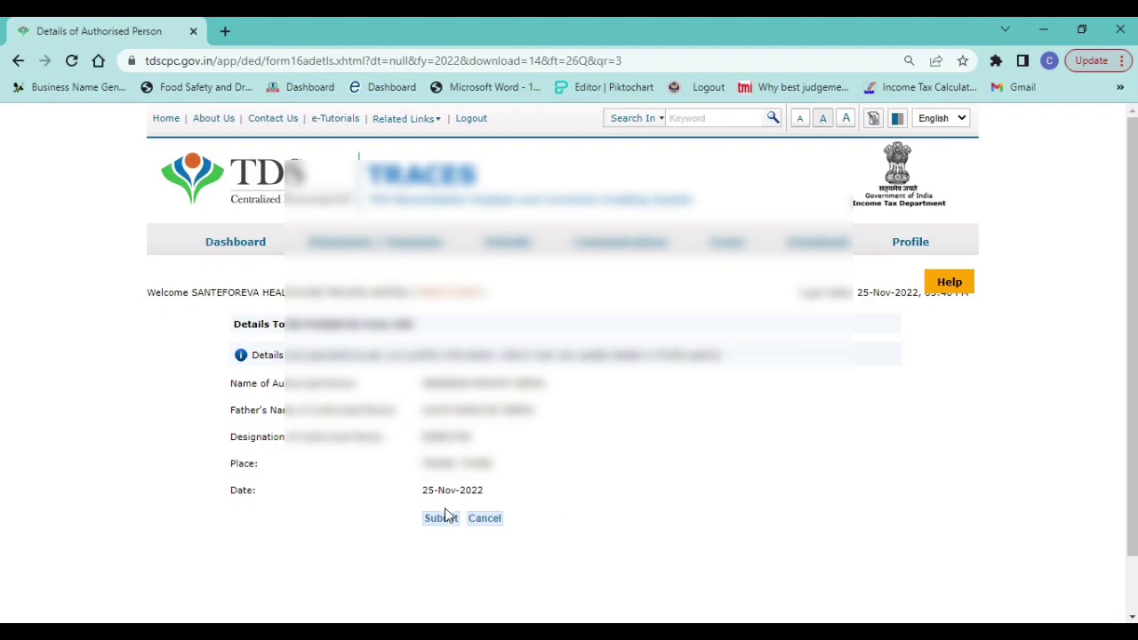
- Confirm the authorised person's details and start entering the statement's token number on the Validation Details form
{"action": "left_click", "coordinate": [444, 517]}
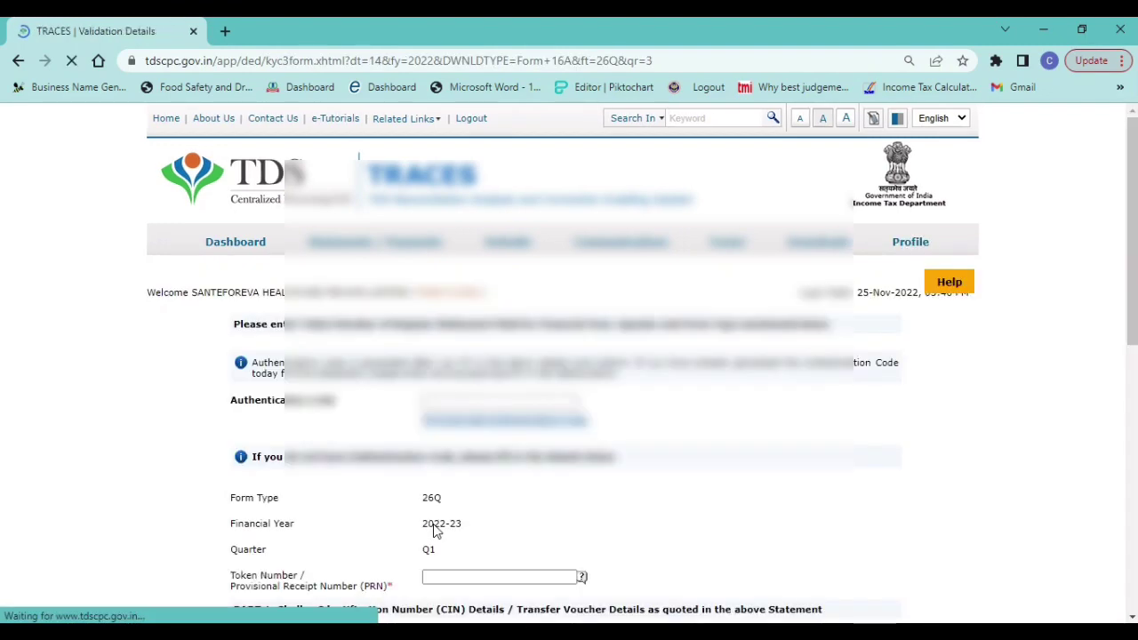
{"action": "scroll", "coordinate": [719, 504], "scroll_direction": "down", "scroll_amount": 2}
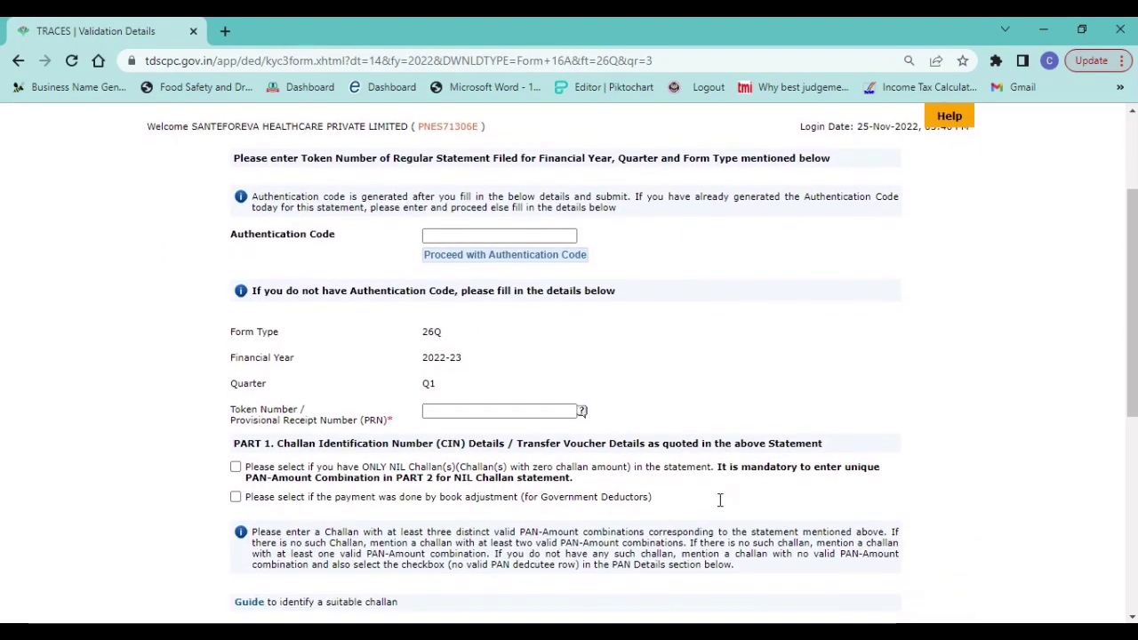
{"action": "scroll", "coordinate": [720, 500], "scroll_direction": "down", "scroll_amount": 1}
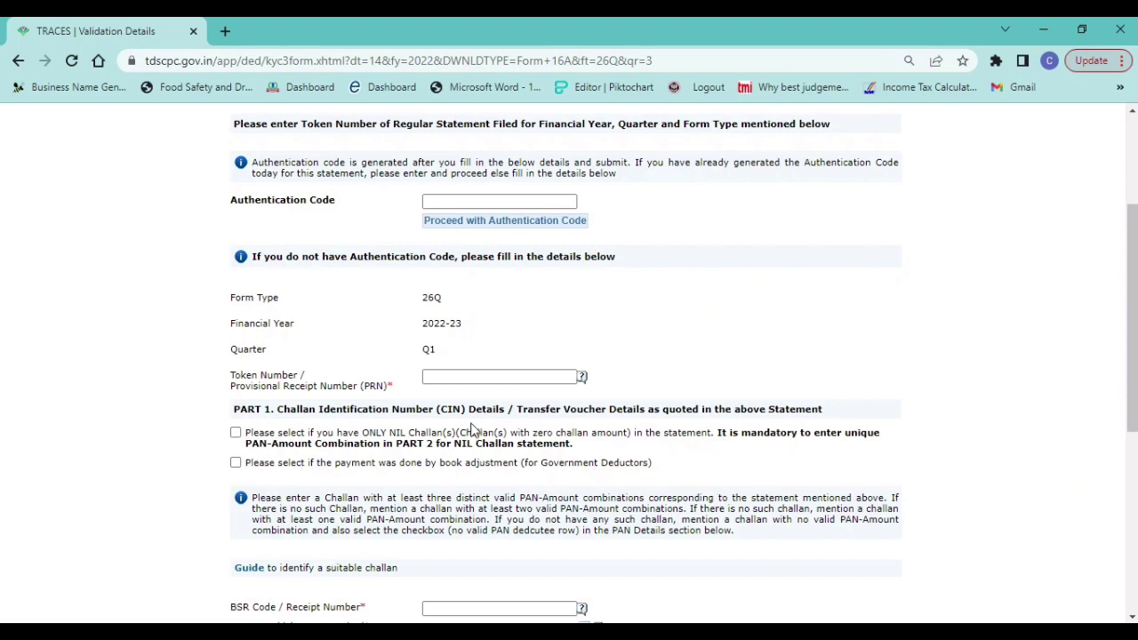
{"action": "left_click", "coordinate": [453, 371]}
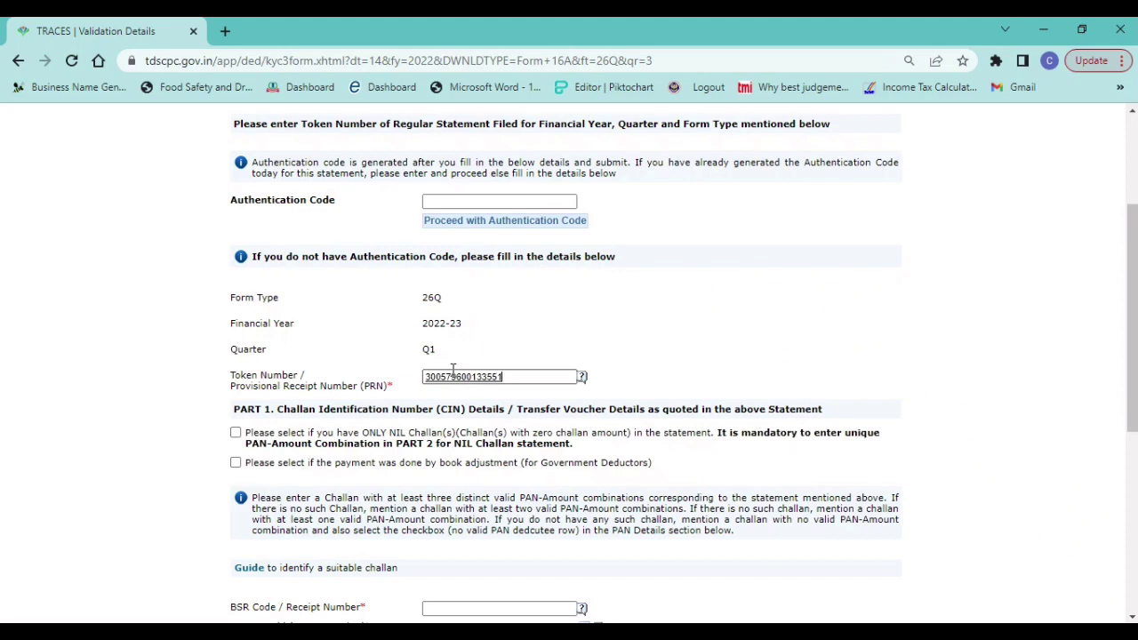
- Enter BSR code 0014431, checking the challan details in the Q1 statement file
{"action": "left_click", "coordinate": [470, 610]}
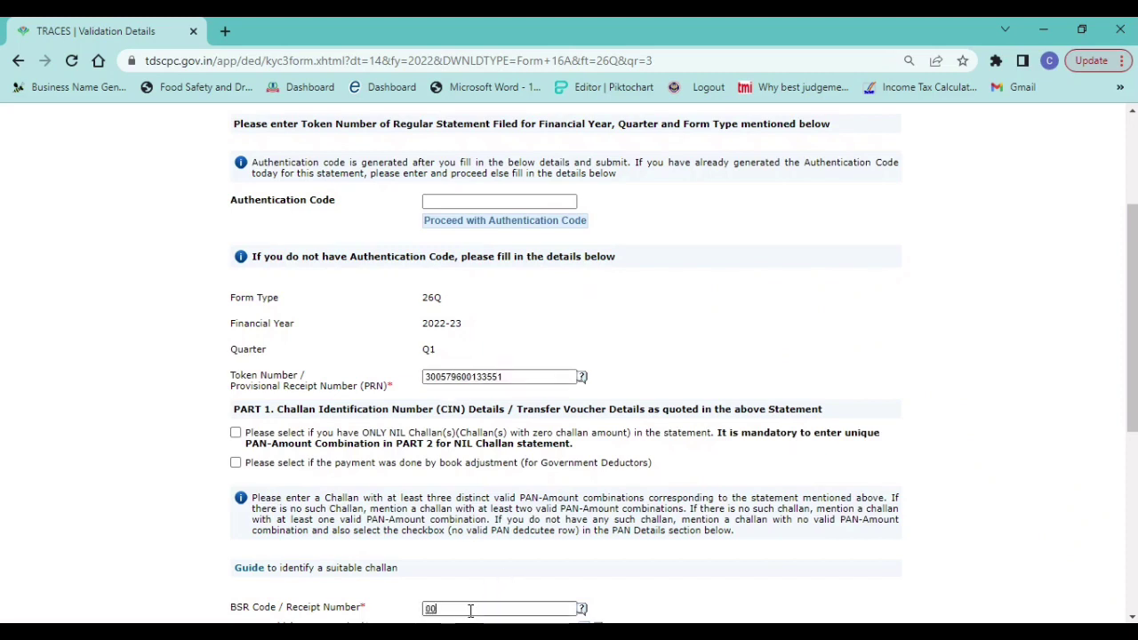
{"action": "type", "text": "0014431"}
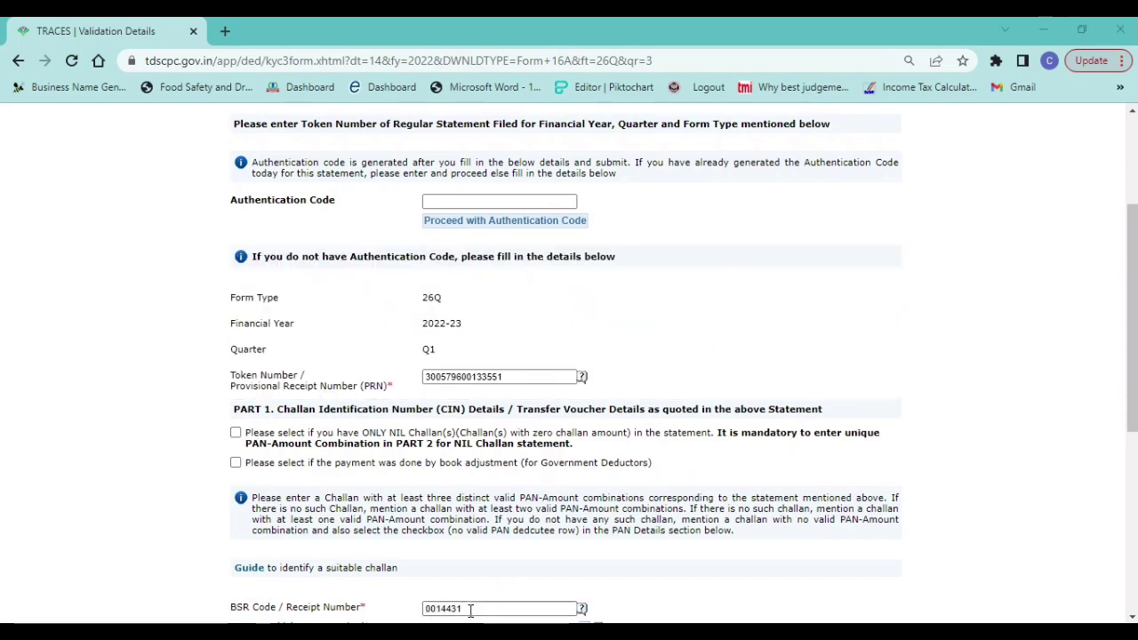
{"action": "key", "text": "alt+Tab"}
{"action": "key", "text": "Tab"}
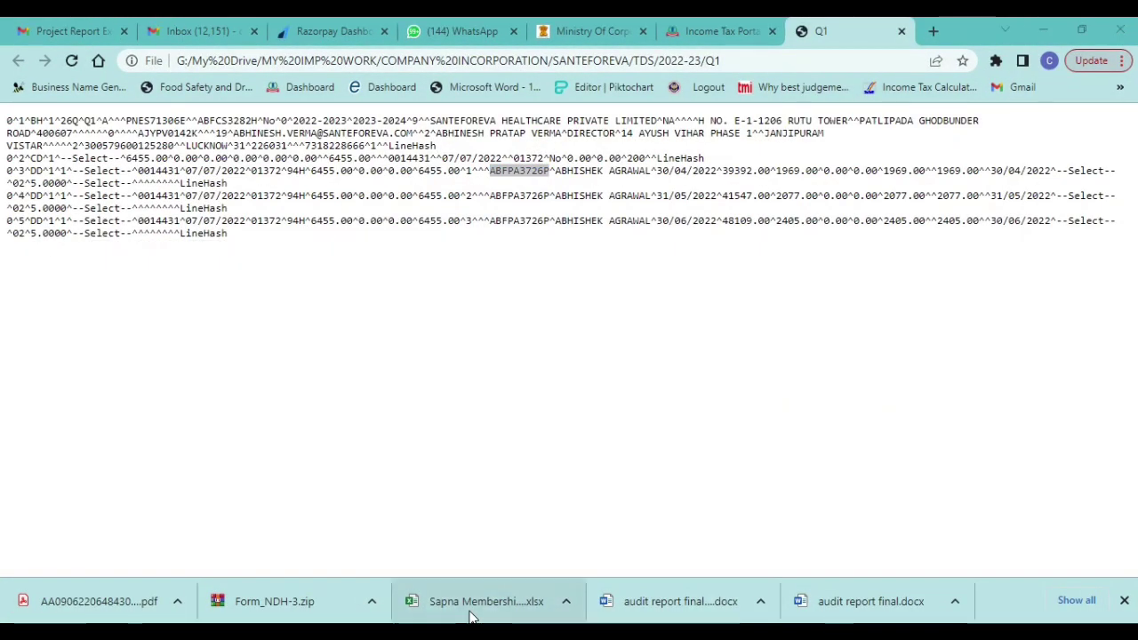
{"action": "key", "text": "alt+Tab"}
{"action": "key", "text": "Tab"}
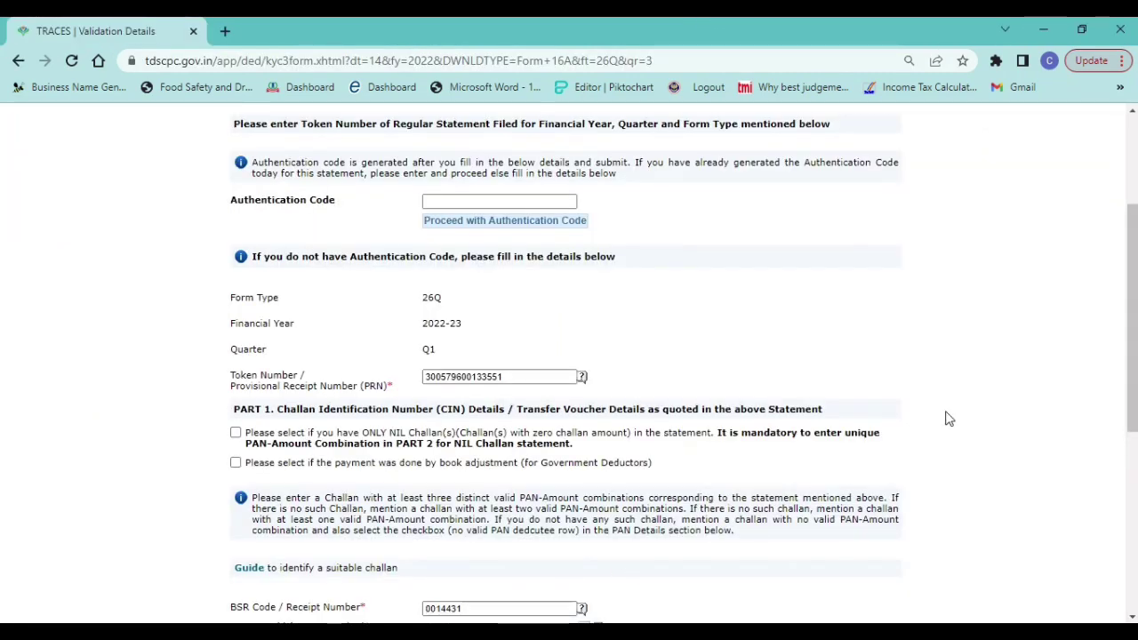
{"action": "left_click_drag", "start_coordinate": [1132, 293], "coordinate": [1117, 409]}
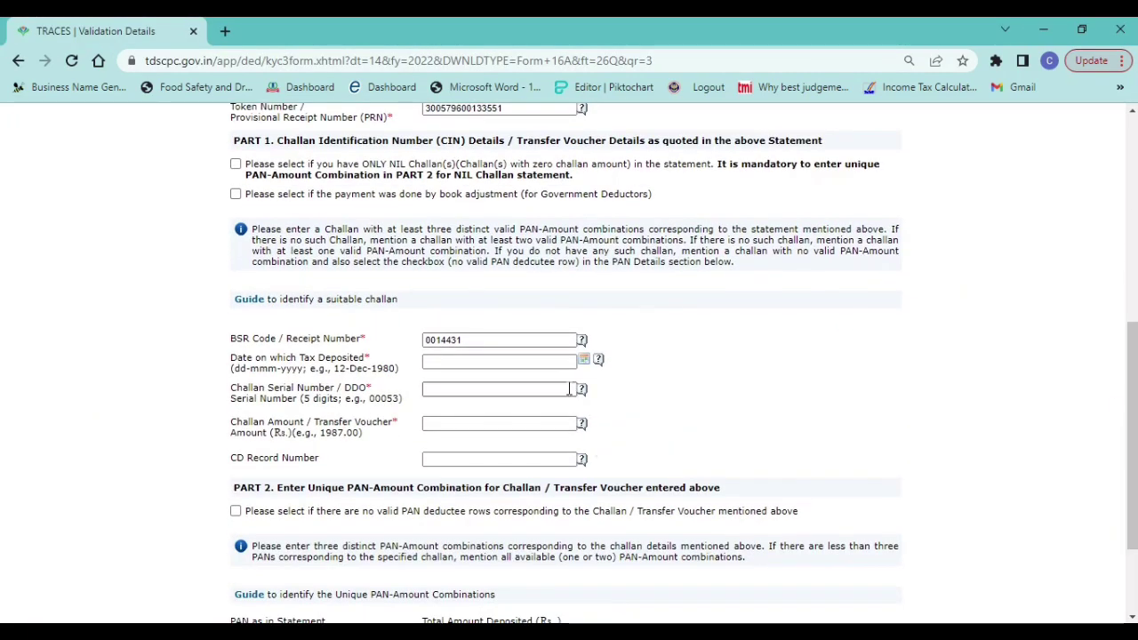
- Set the deposit date to 07-Jul-2022 and fill in the challan serial number and amount 6455.00
{"action": "left_click", "coordinate": [584, 363]}
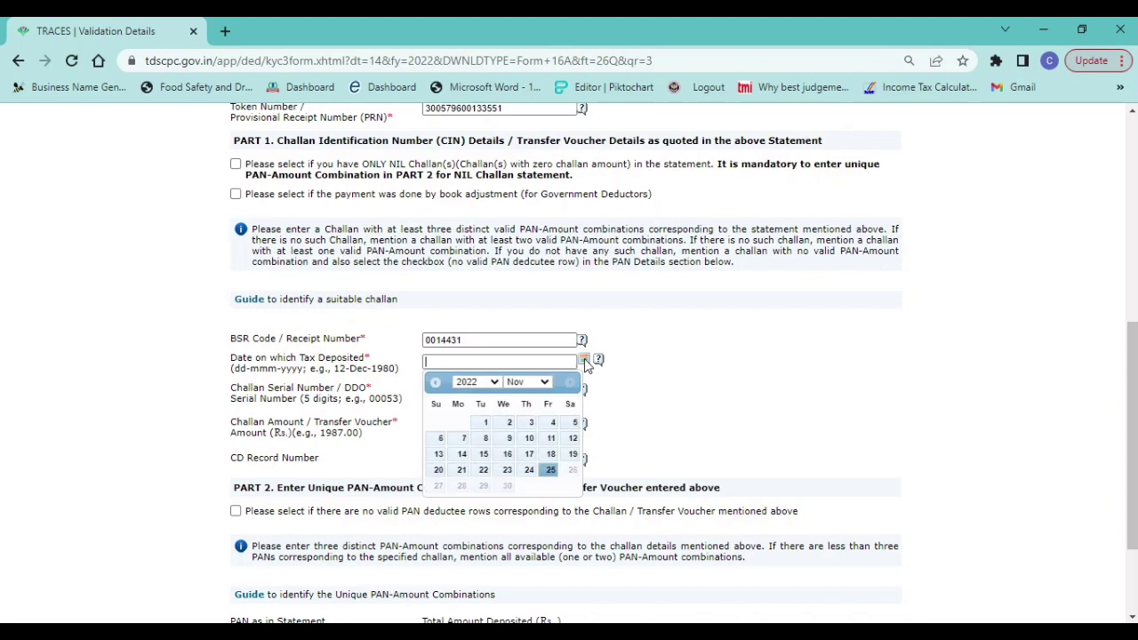
{"action": "left_click", "coordinate": [520, 384]}
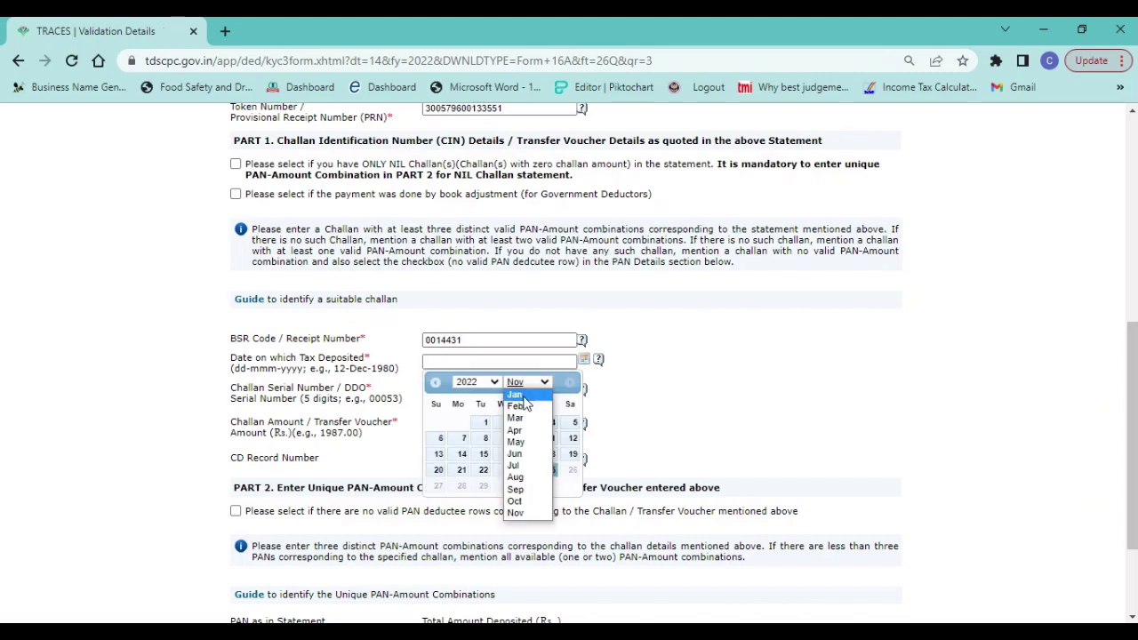
{"action": "left_click", "coordinate": [519, 466]}
{"action": "left_click", "coordinate": [527, 439]}
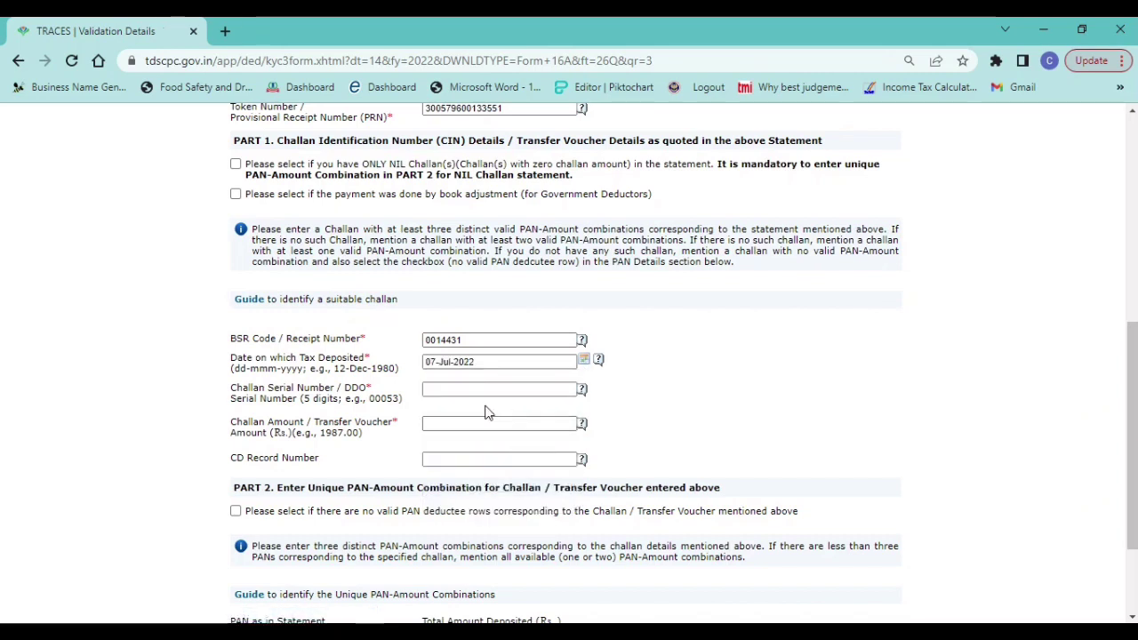
{"action": "left_click", "coordinate": [455, 390]}
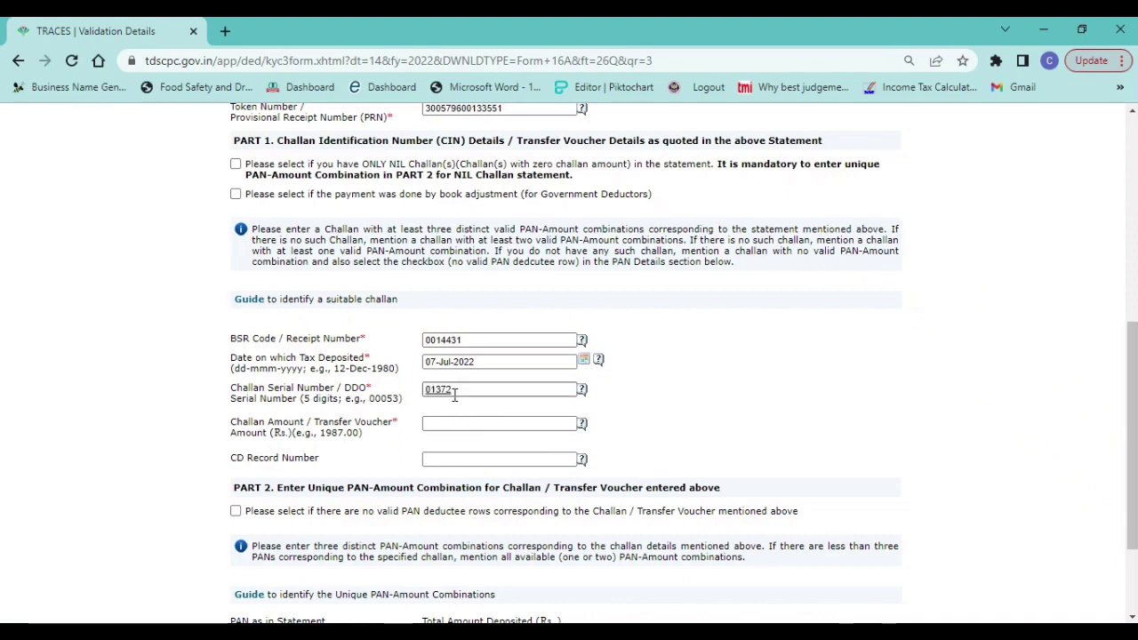
{"action": "left_click", "coordinate": [466, 423]}
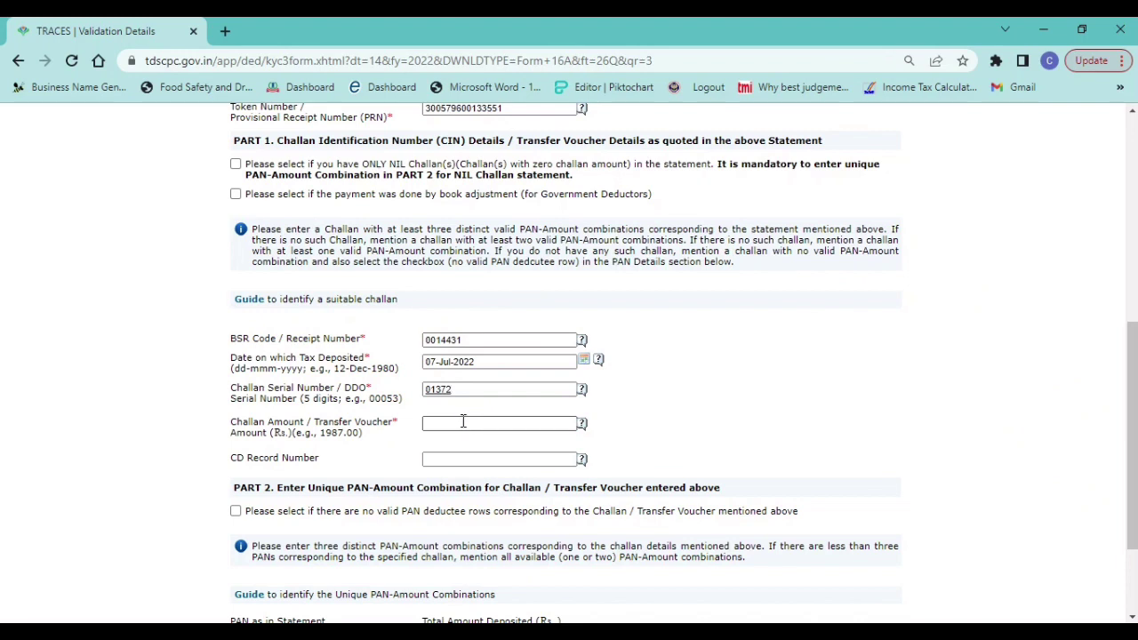
{"action": "left_click", "coordinate": [463, 422]}
{"action": "key", "text": "Tab"}
{"action": "key", "text": "Tab"}
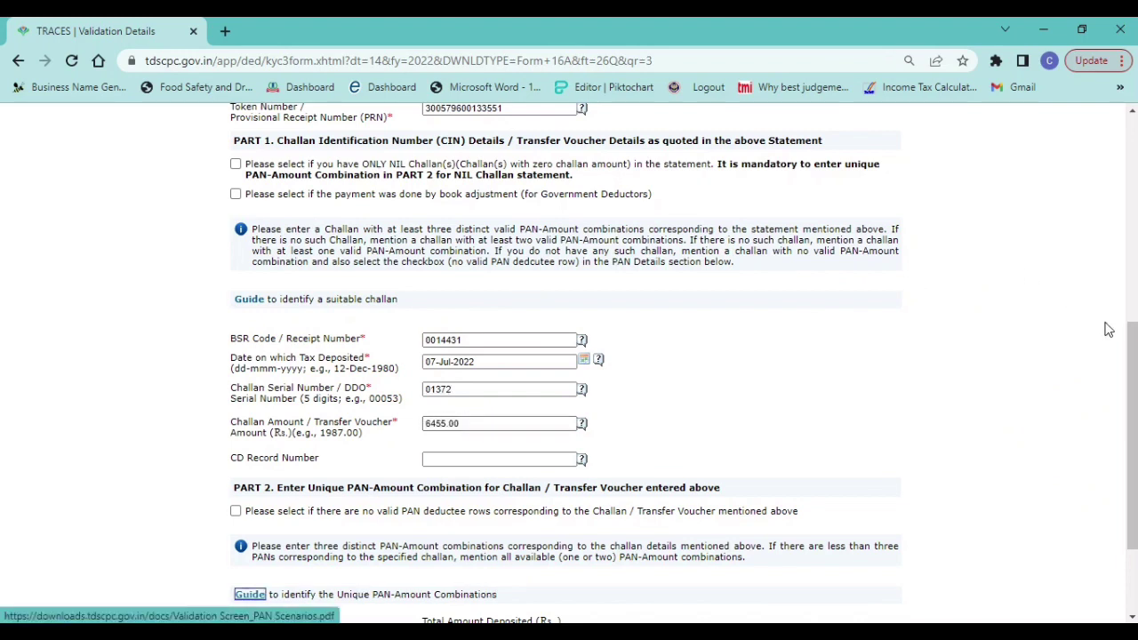
- Fill the first PAN-amount row with the deductee's PAN from the Q1 file and 1969.00
{"action": "scroll", "coordinate": [521, 495], "scroll_direction": "down", "scroll_amount": 3}
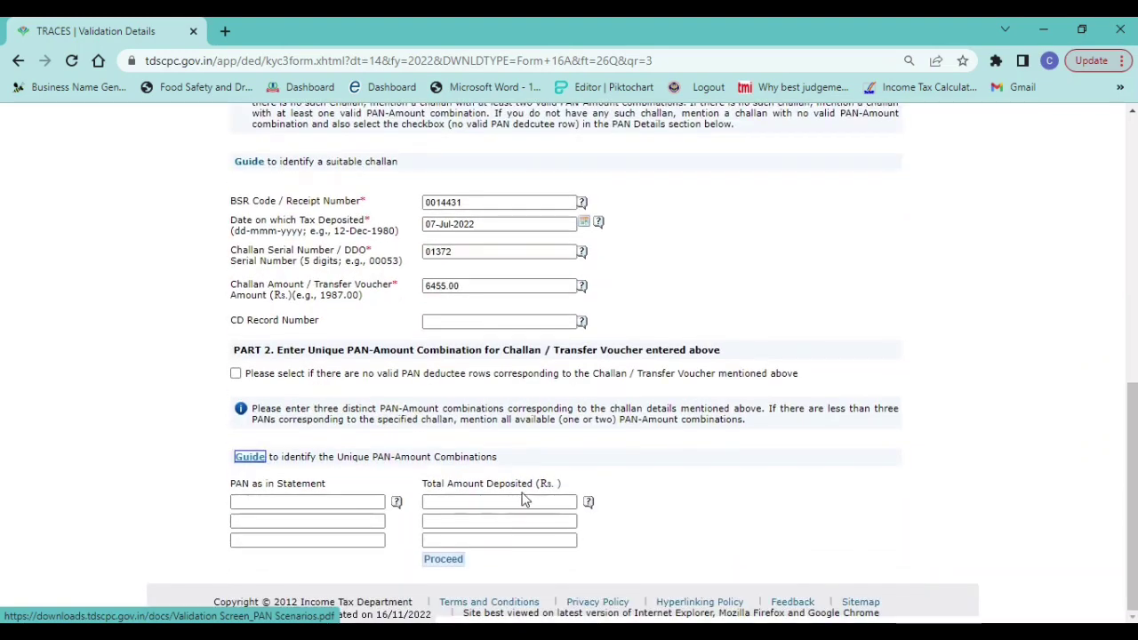
{"action": "left_click", "coordinate": [334, 502]}
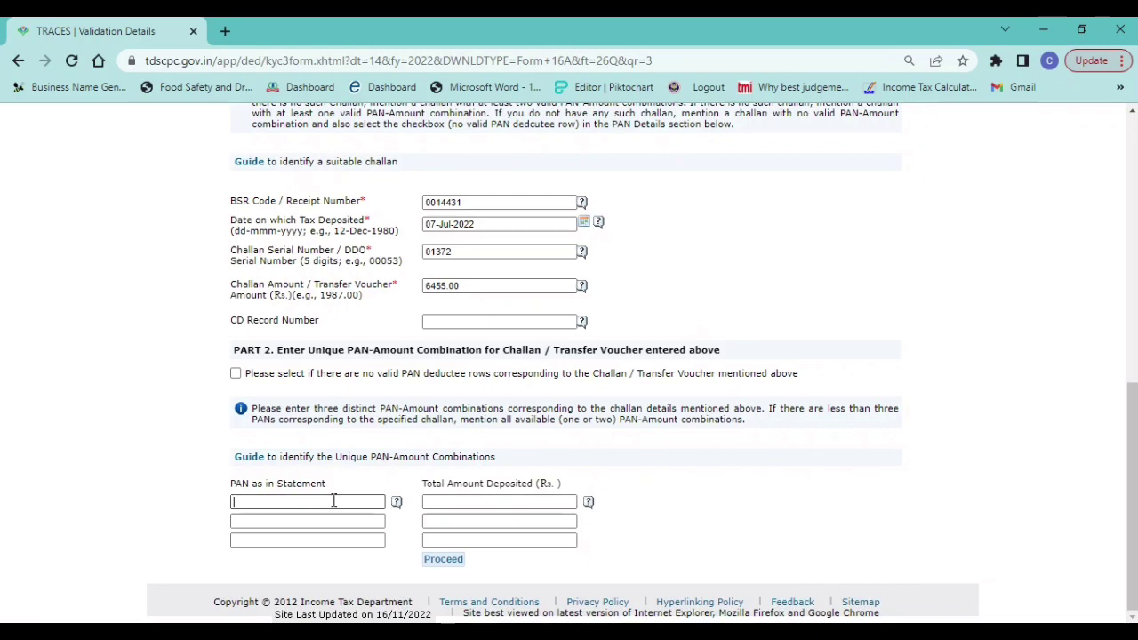
{"action": "key", "text": "alt+Tab"}
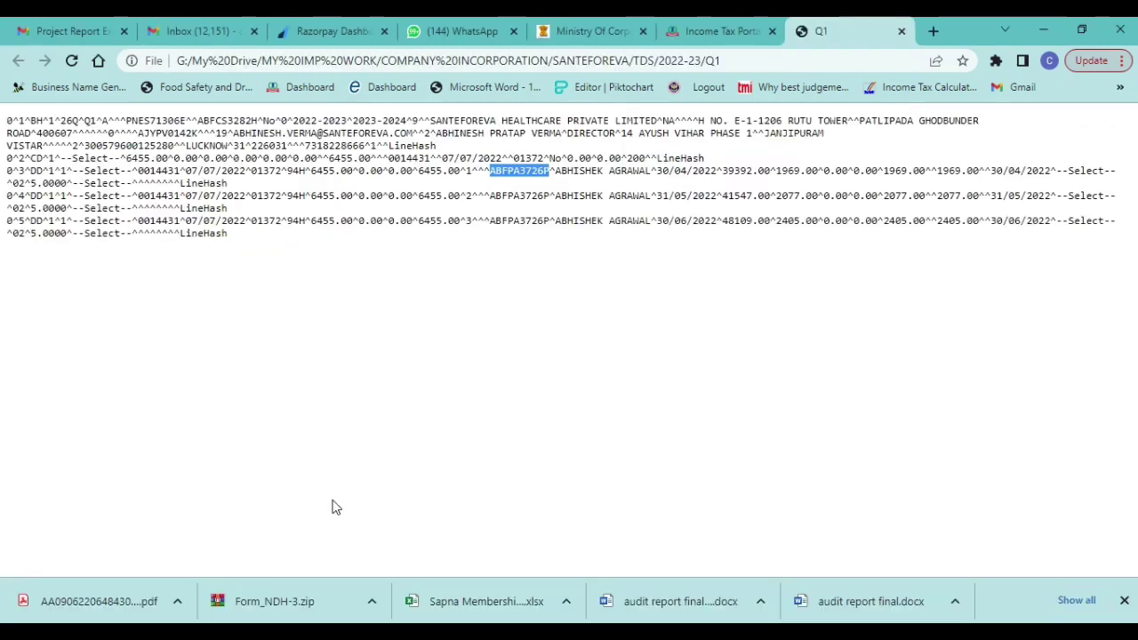
{"action": "key", "text": "ctrl+c"}
{"action": "key", "text": "alt+Tab"}
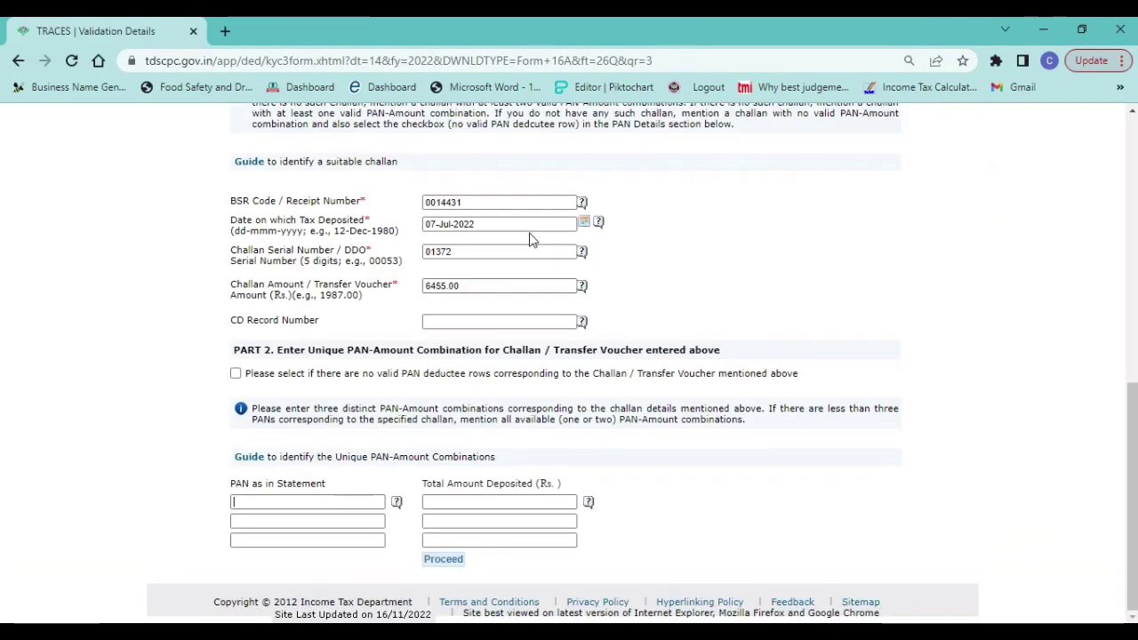
{"action": "key", "text": "ctrl+v"}
{"action": "key", "text": "Tab"}
{"action": "key", "text": "alt+Tab"}
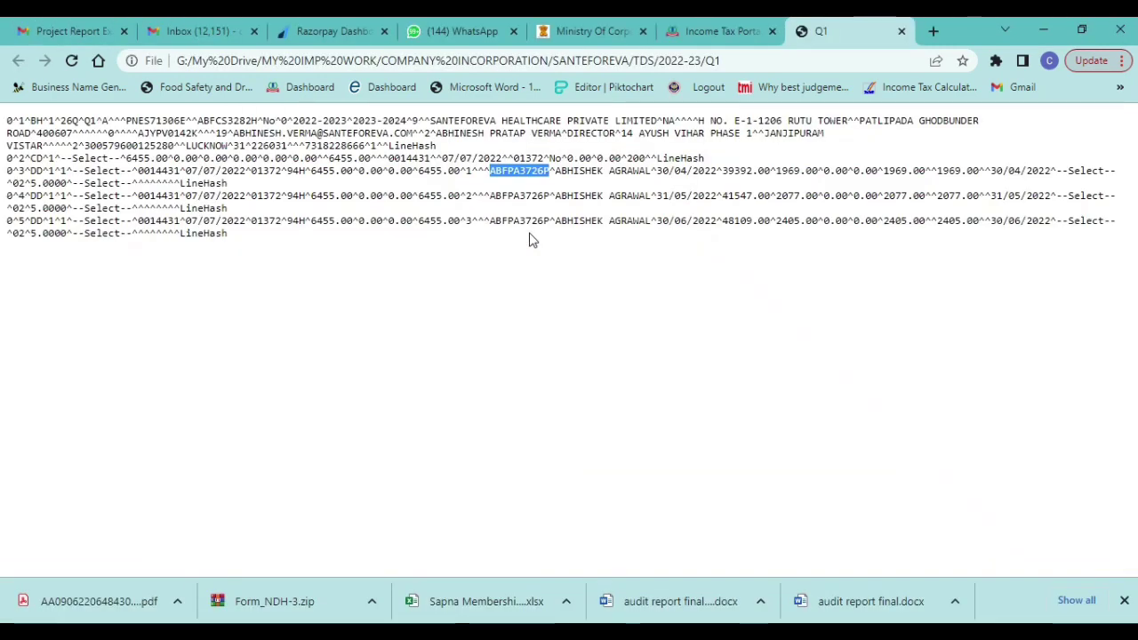
{"action": "key", "text": "alt+Tab"}
{"action": "type", "text": "1969.00"}
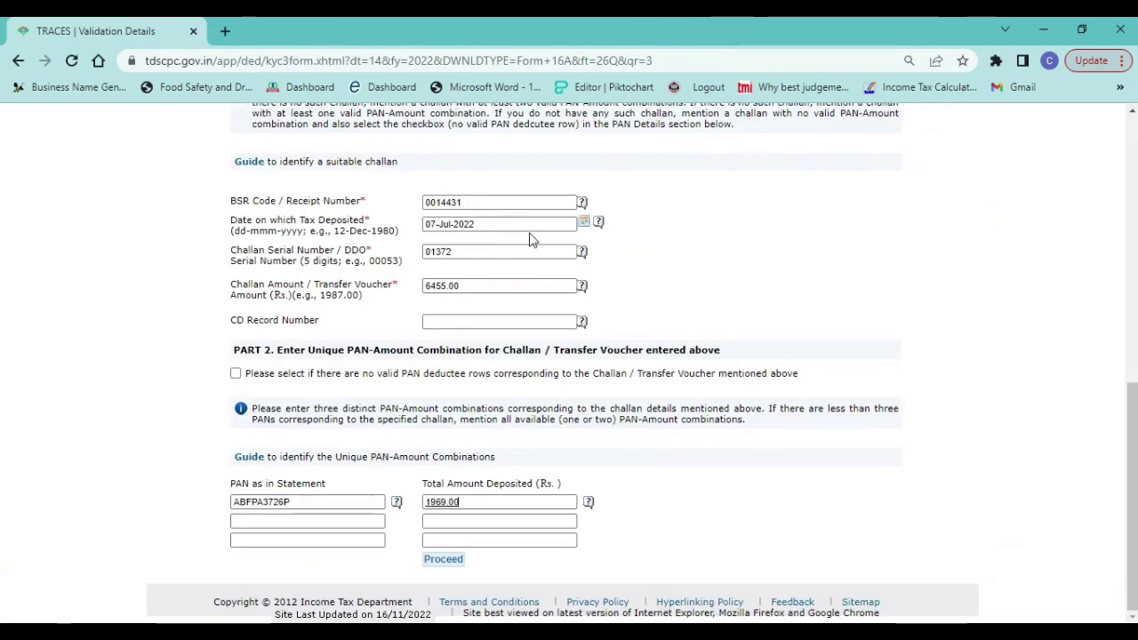
- Fill the second and third rows with the same PAN and amounts 2077.00 and 2405.00, then submit
{"action": "key", "text": "Tab"}
{"action": "key", "text": "ctrl+v"}
{"action": "key", "text": "Tab"}
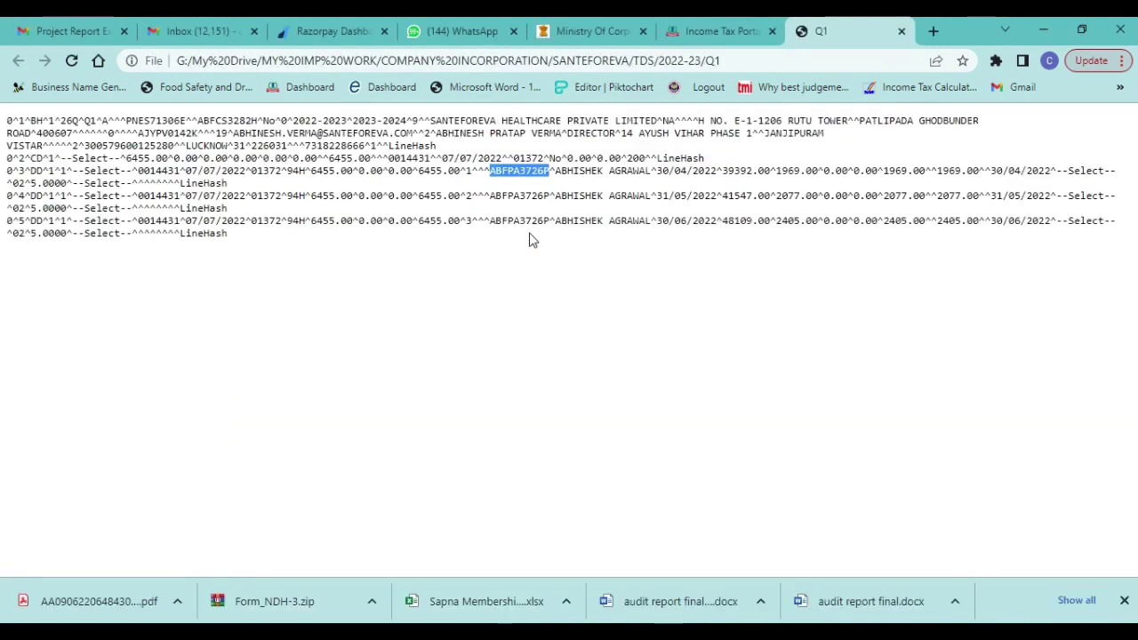
{"action": "key", "text": "alt+Tab"}
{"action": "key", "text": "alt+Tab"}
{"action": "type", "text": "2077.00"}
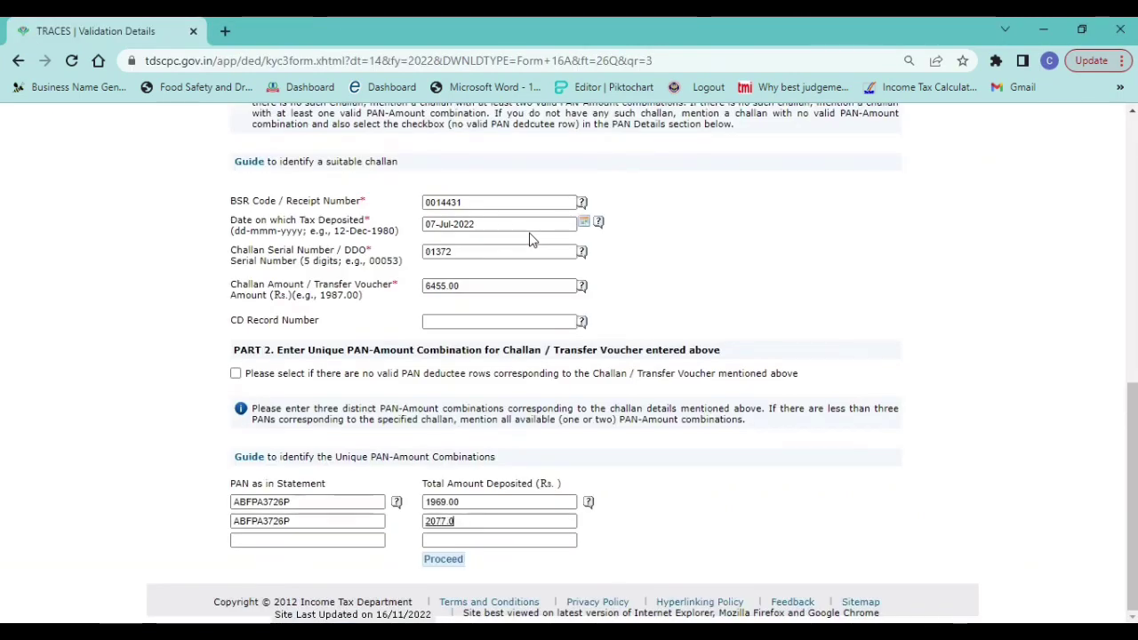
{"action": "key", "text": "Tab"}
{"action": "key", "text": "ctrl+v"}
{"action": "key", "text": "Tab"}
{"action": "key", "text": "alt+Tab"}
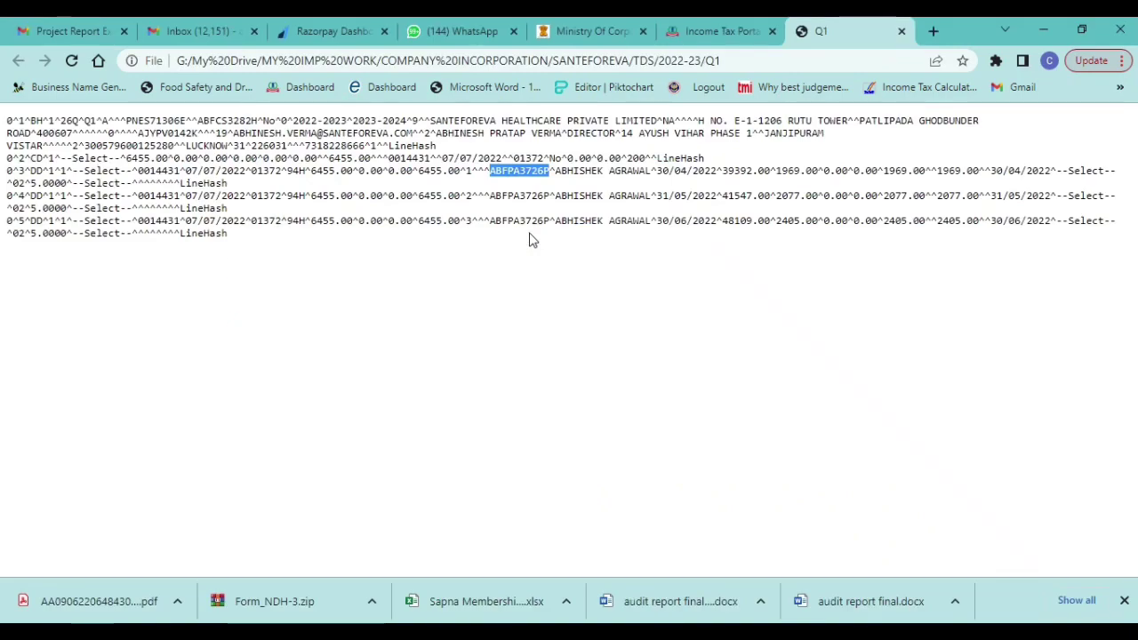
{"action": "key", "text": "alt+Tab"}
{"action": "type", "text": "2405.00"}
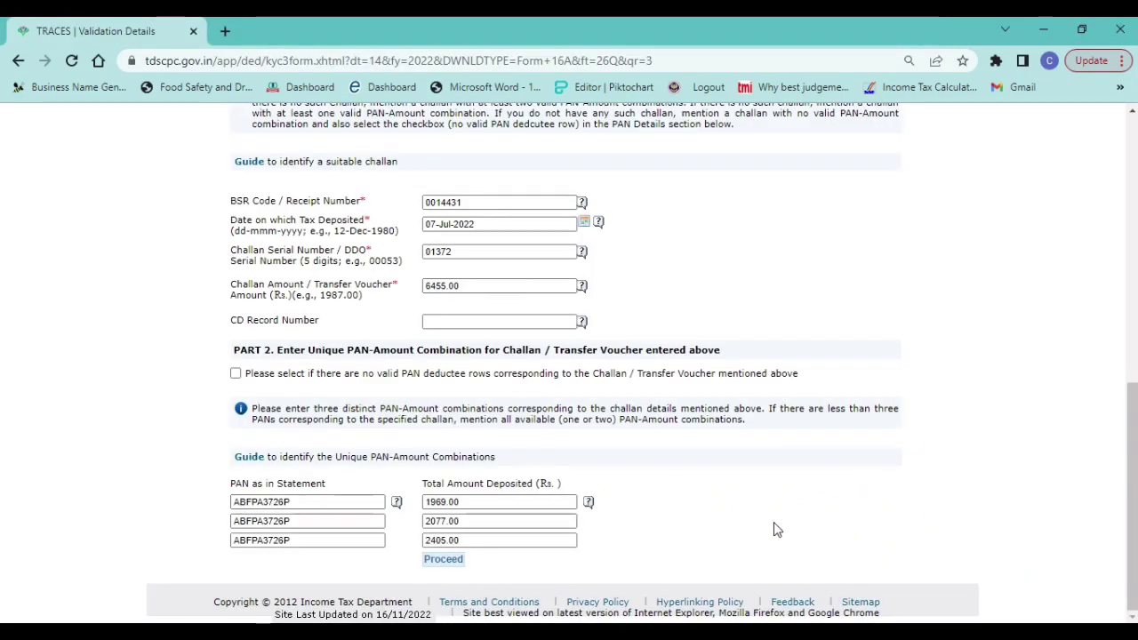
{"action": "left_click", "coordinate": [442, 561]}
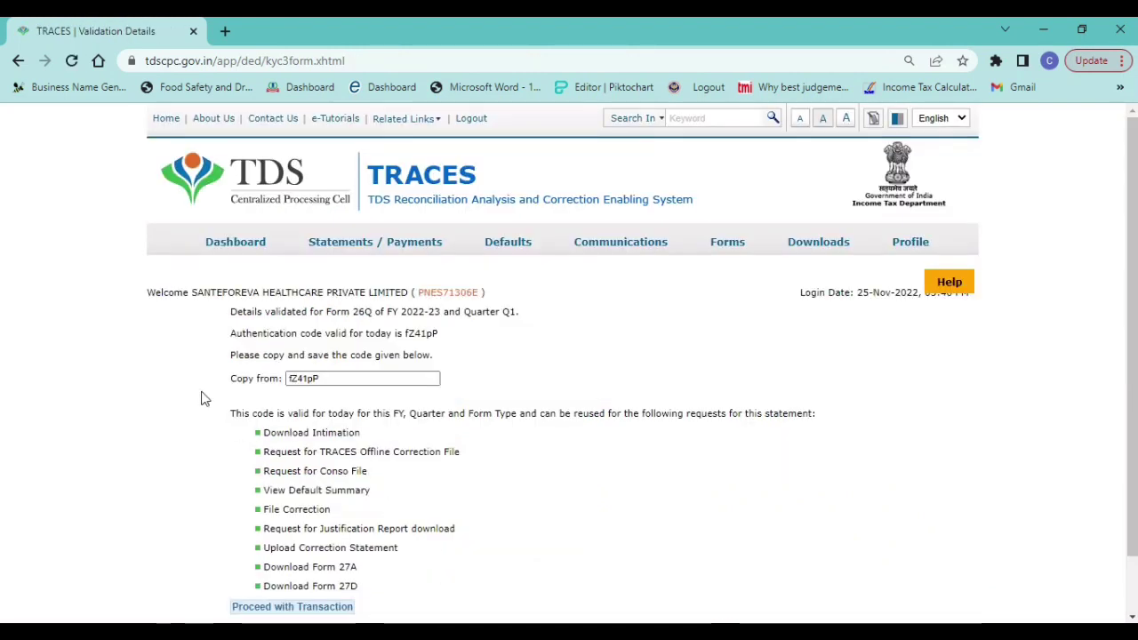
- Copy the authentication code and proceed with the Form 16A download transaction
{"action": "double_click", "coordinate": [352, 381]}
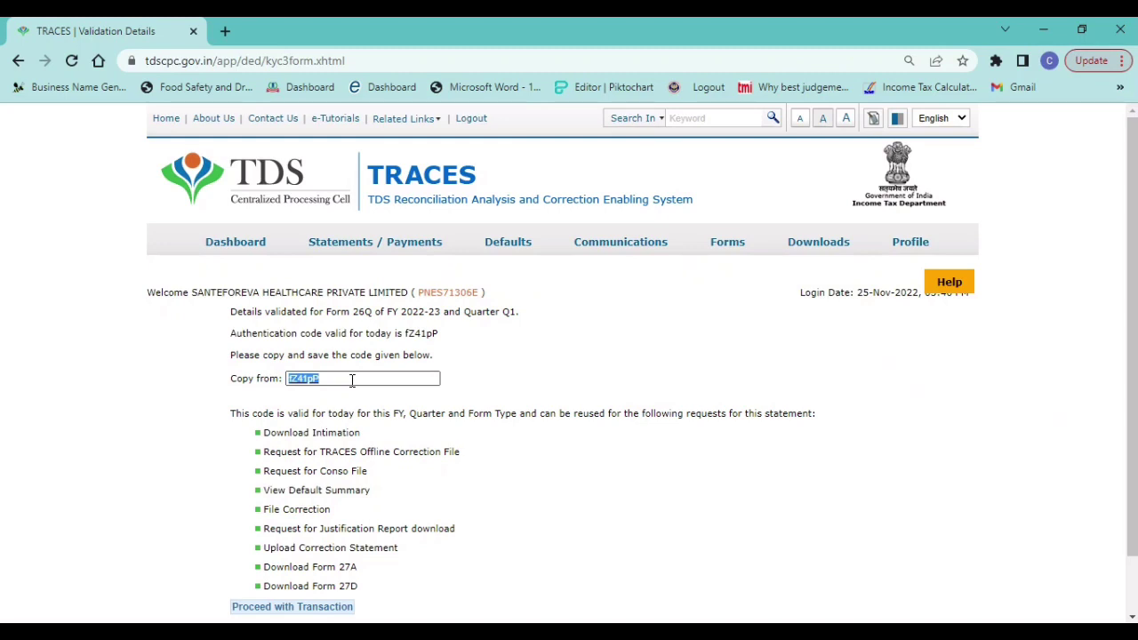
{"action": "left_click", "coordinate": [574, 457]}
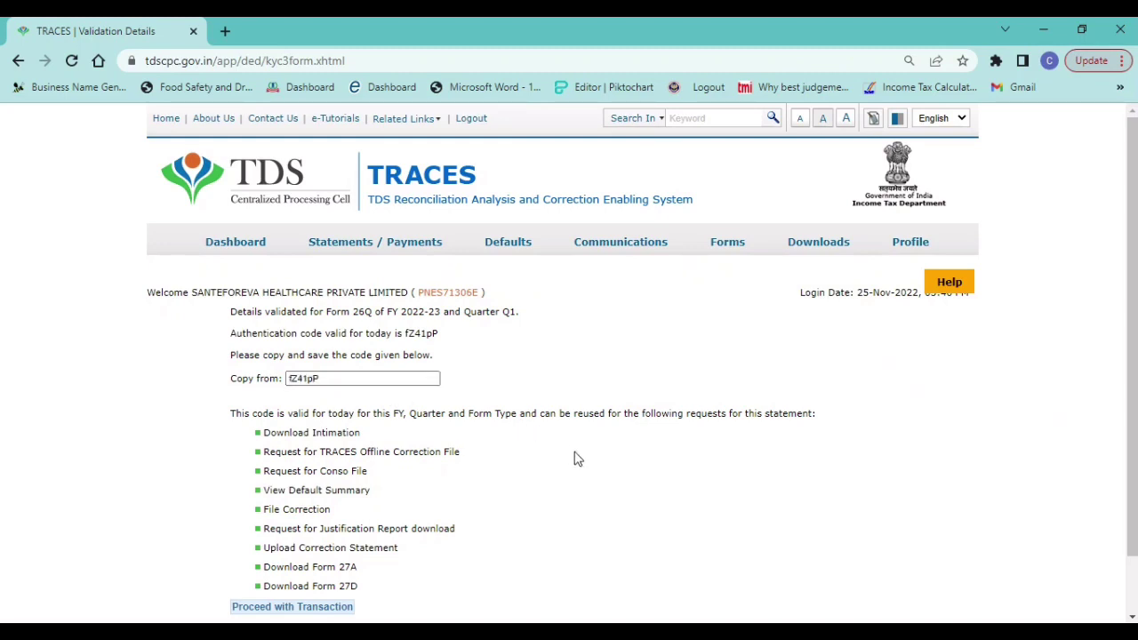
{"action": "scroll", "coordinate": [574, 457], "scroll_direction": "down", "scroll_amount": 1}
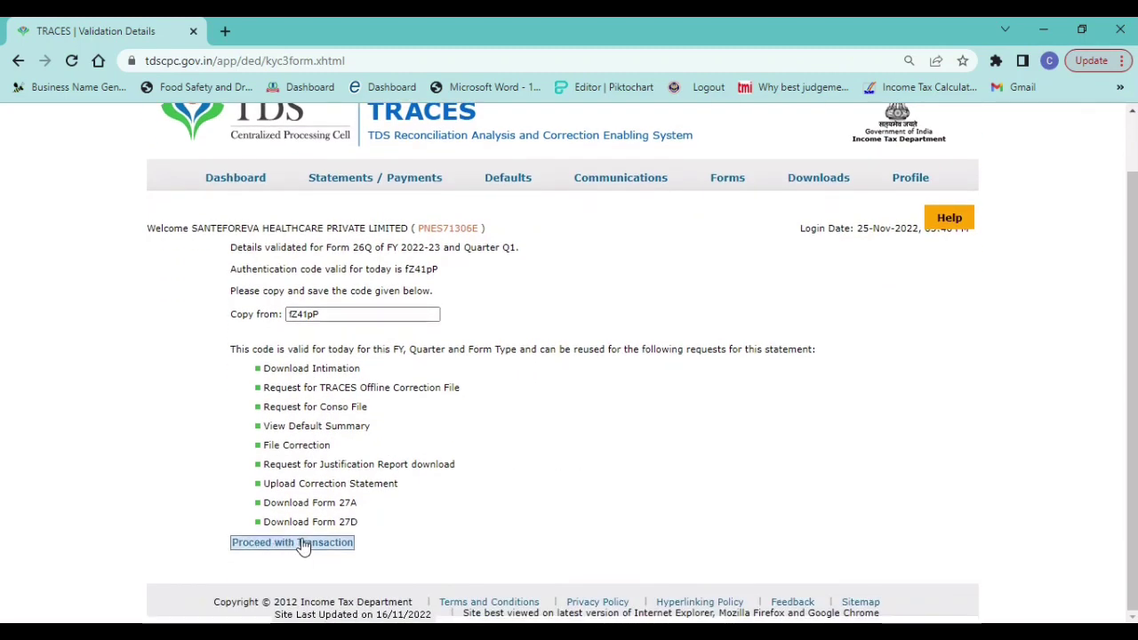
{"action": "left_click", "coordinate": [306, 546]}
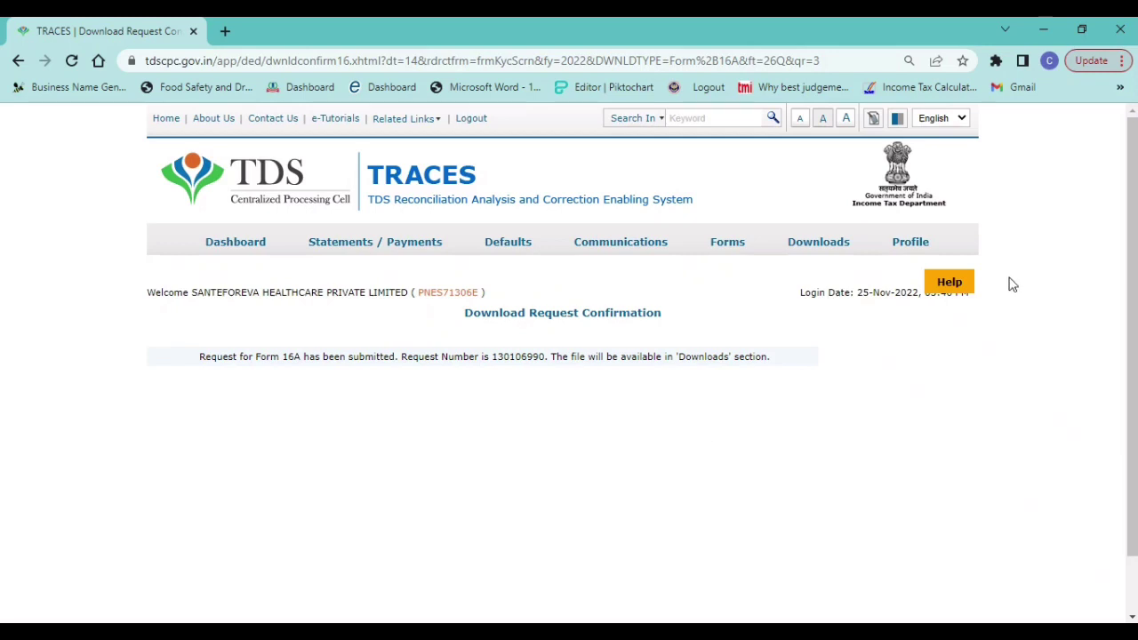
- List all requested downloads to confirm the Bulk Form 16A File request shows Submitted
{"action": "mouse_move", "coordinate": [813, 246]}
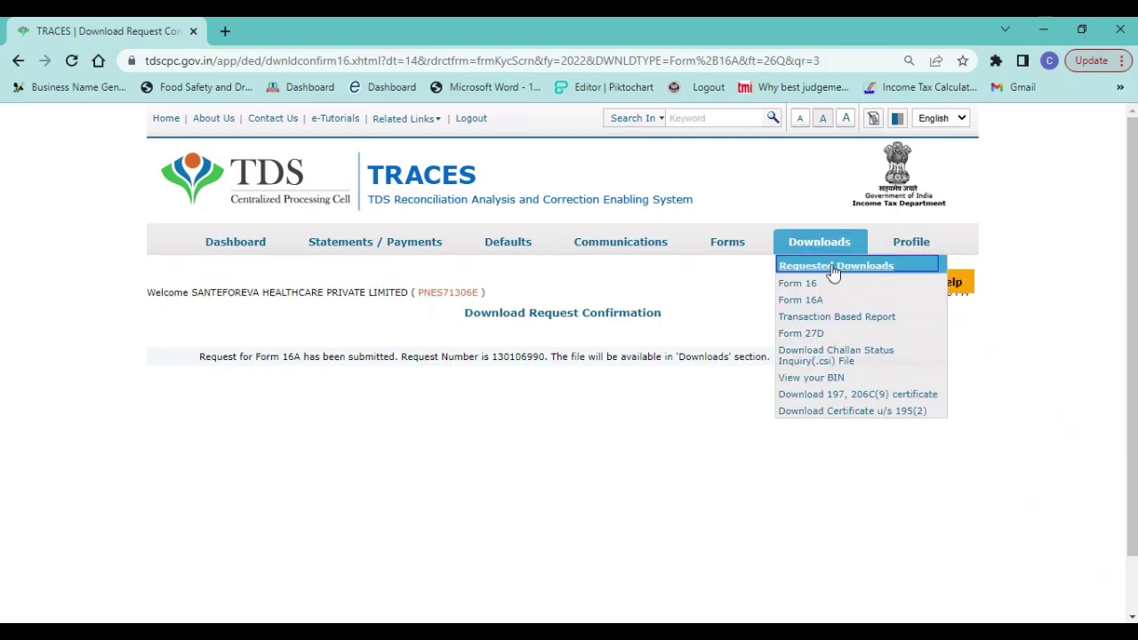
{"action": "left_click", "coordinate": [833, 269]}
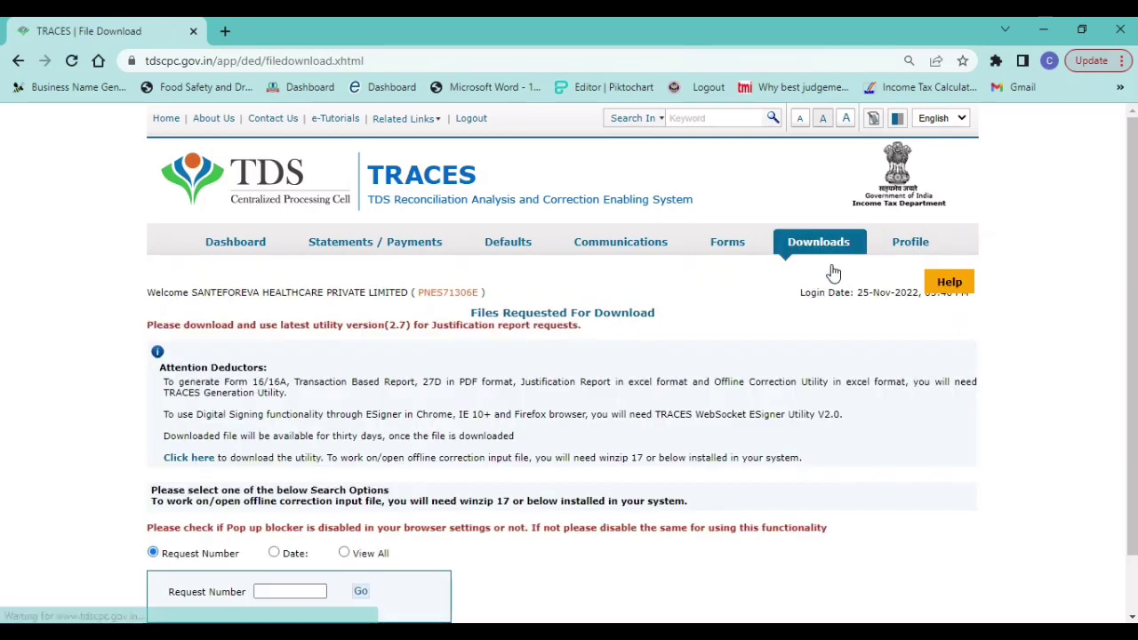
{"action": "scroll", "coordinate": [1129, 285], "scroll_direction": "down", "scroll_amount": 2}
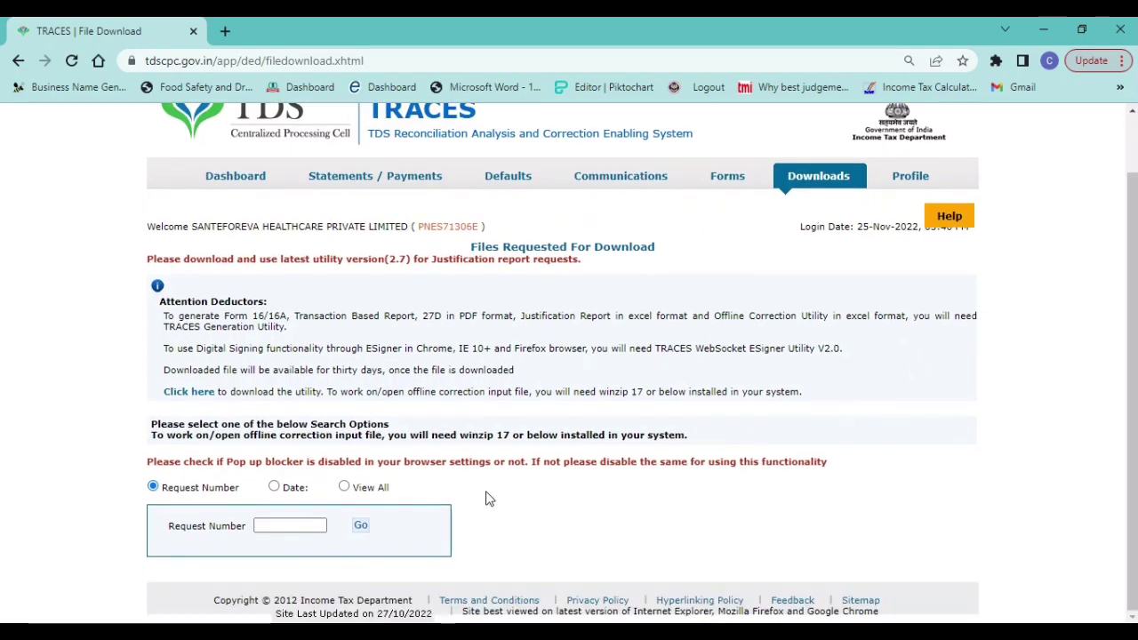
{"action": "left_click", "coordinate": [344, 339]}
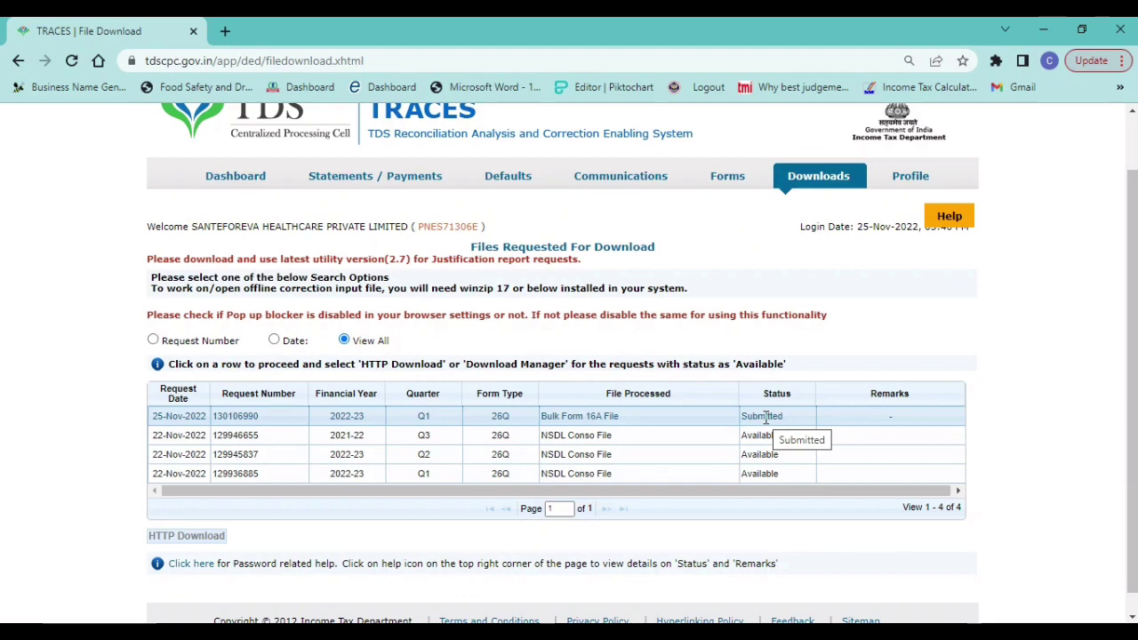
{"action": "scroll", "coordinate": [765, 418], "scroll_direction": "down", "scroll_amount": 1}
{"action": "scroll", "coordinate": [766, 424], "scroll_direction": "up", "scroll_amount": 1}
{"action": "scroll", "coordinate": [766, 424], "scroll_direction": "up", "scroll_amount": 1}
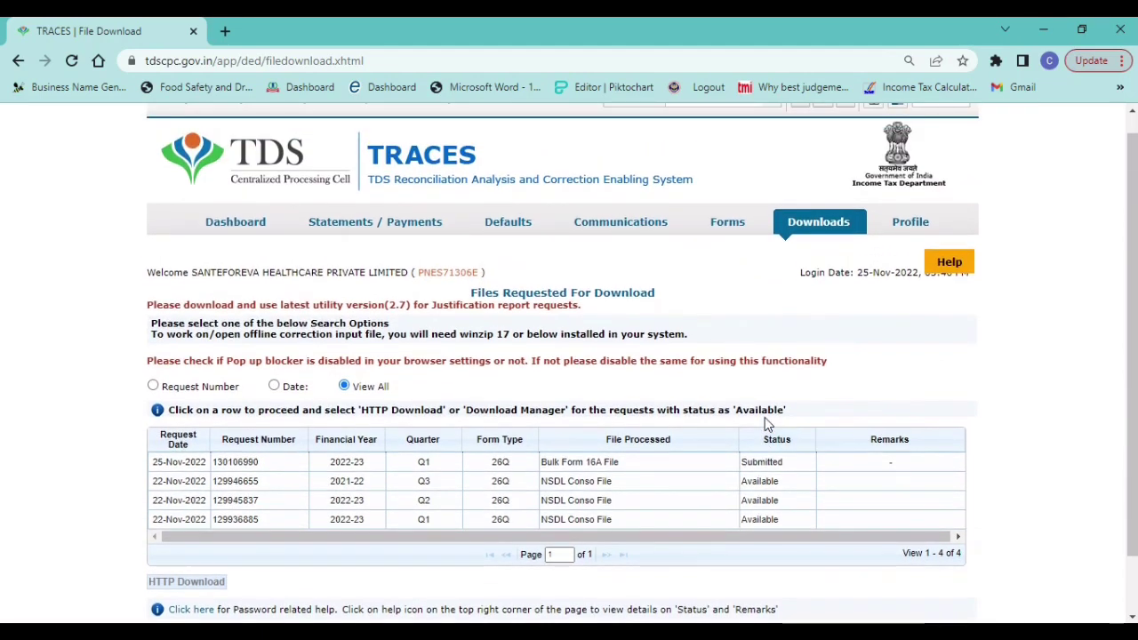
- Return to Requested Downloads and follow the link to download the PDF conversion utility
{"action": "mouse_move", "coordinate": [814, 227]}
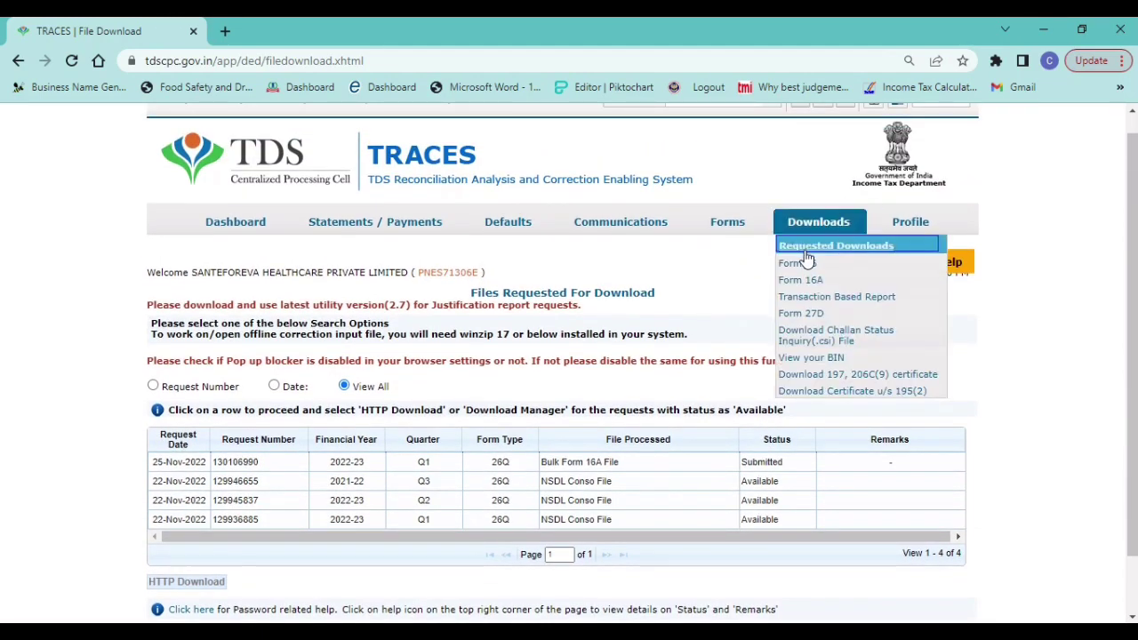
{"action": "left_click", "coordinate": [806, 251]}
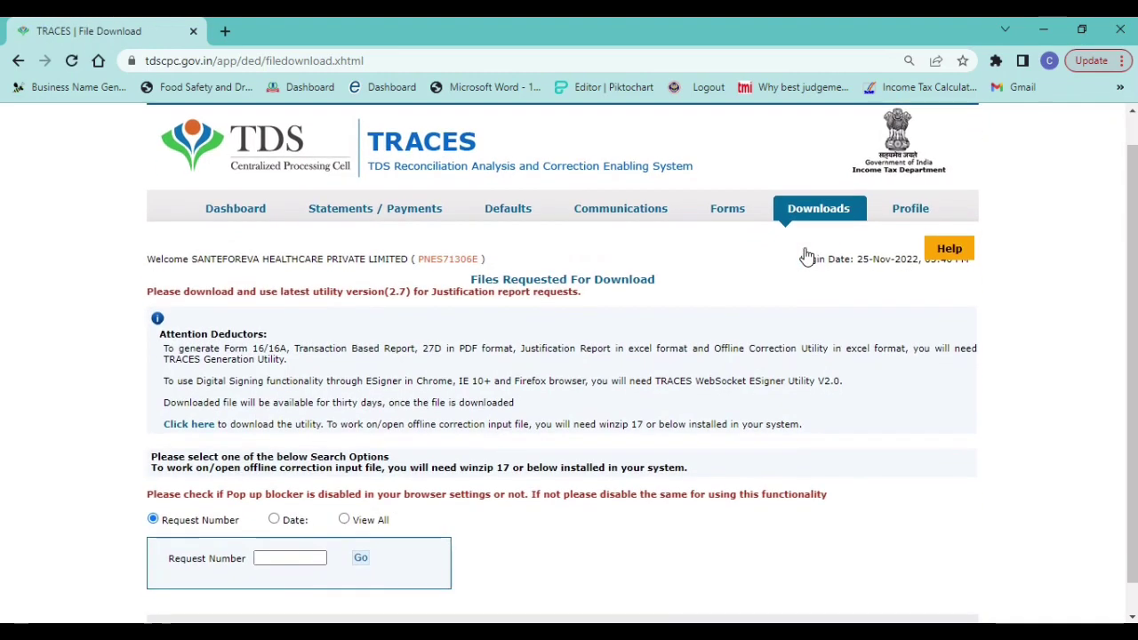
{"action": "scroll", "coordinate": [806, 256], "scroll_direction": "down", "scroll_amount": 1}
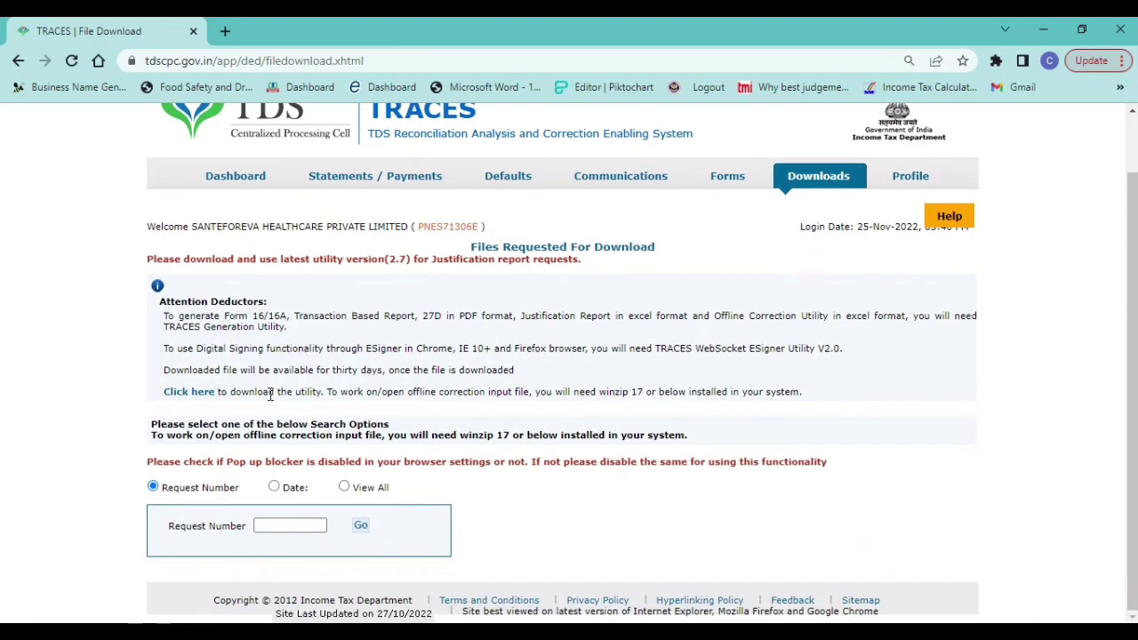
{"action": "left_click", "coordinate": [183, 400]}
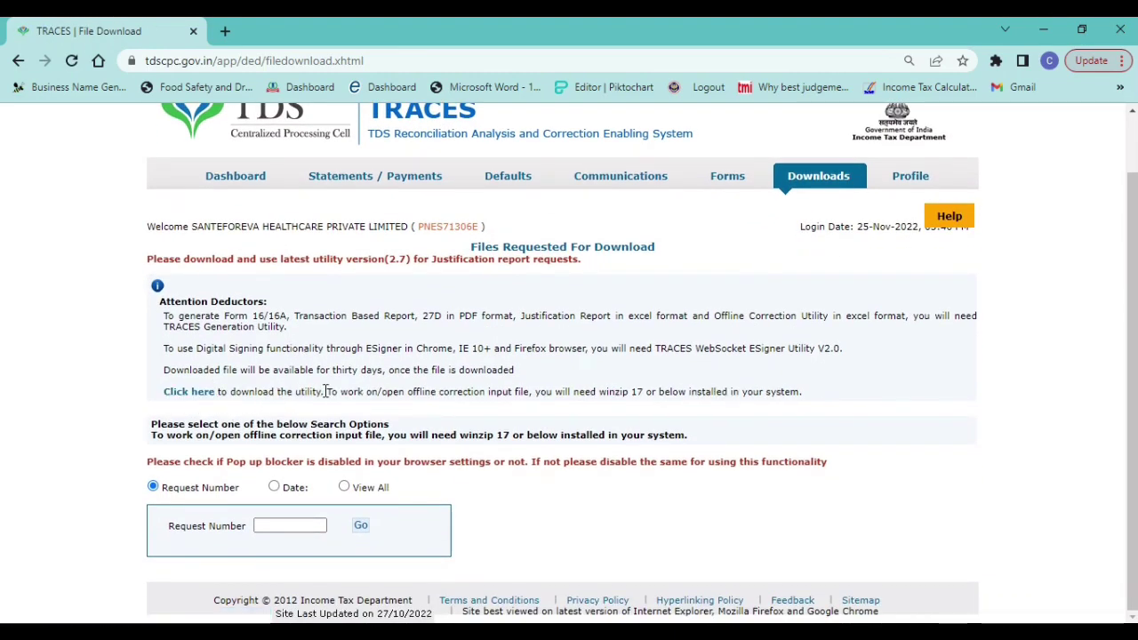
- Enter and submit the verification code to reach the Download TRACES Utility page
{"action": "left_click", "coordinate": [187, 399]}
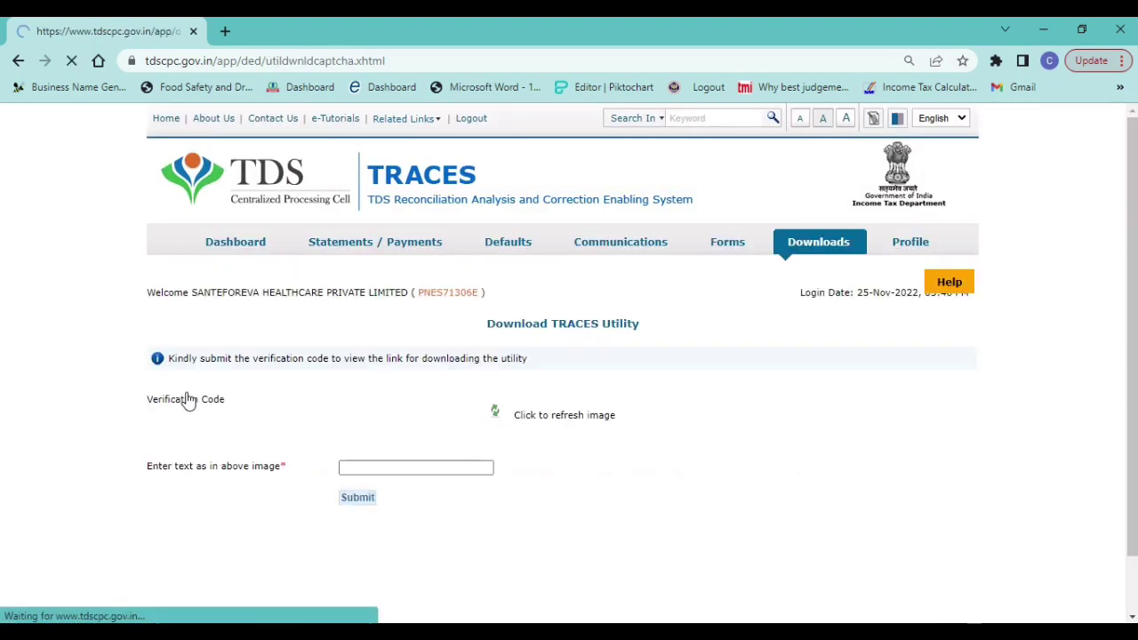
{"action": "left_click", "coordinate": [376, 469]}
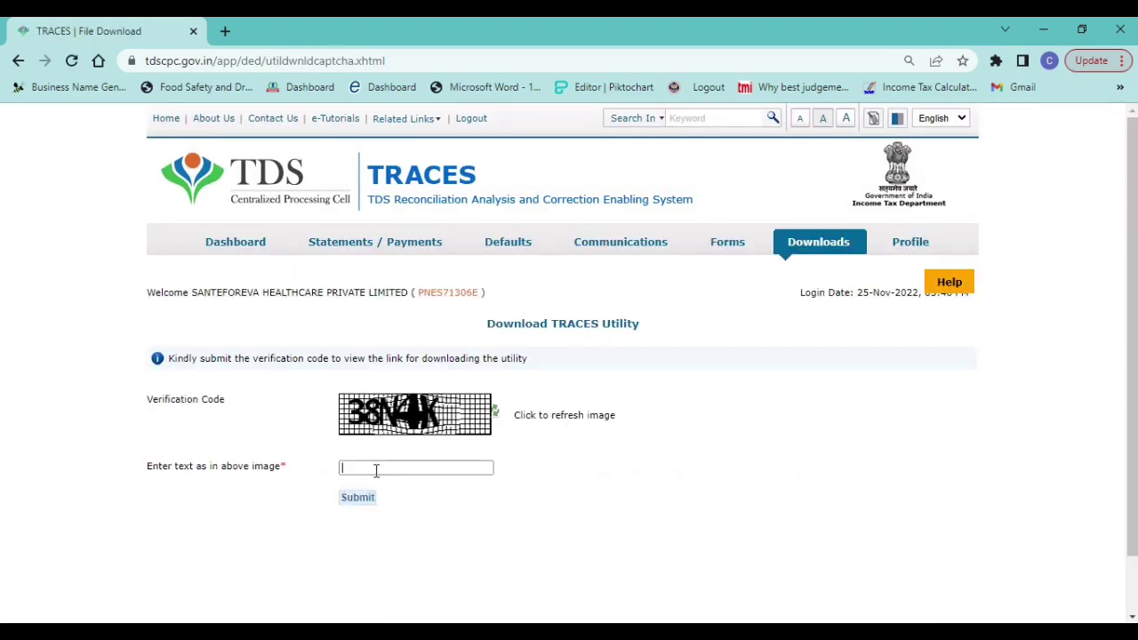
{"action": "type", "text": "38N4K"}
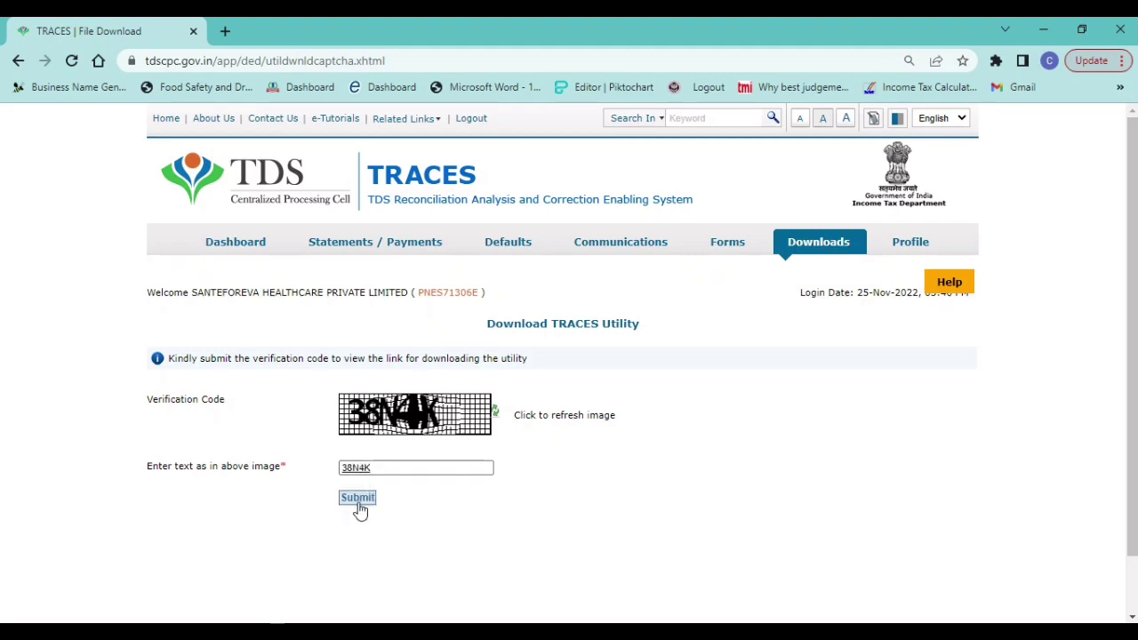
{"action": "left_click", "coordinate": [360, 500]}
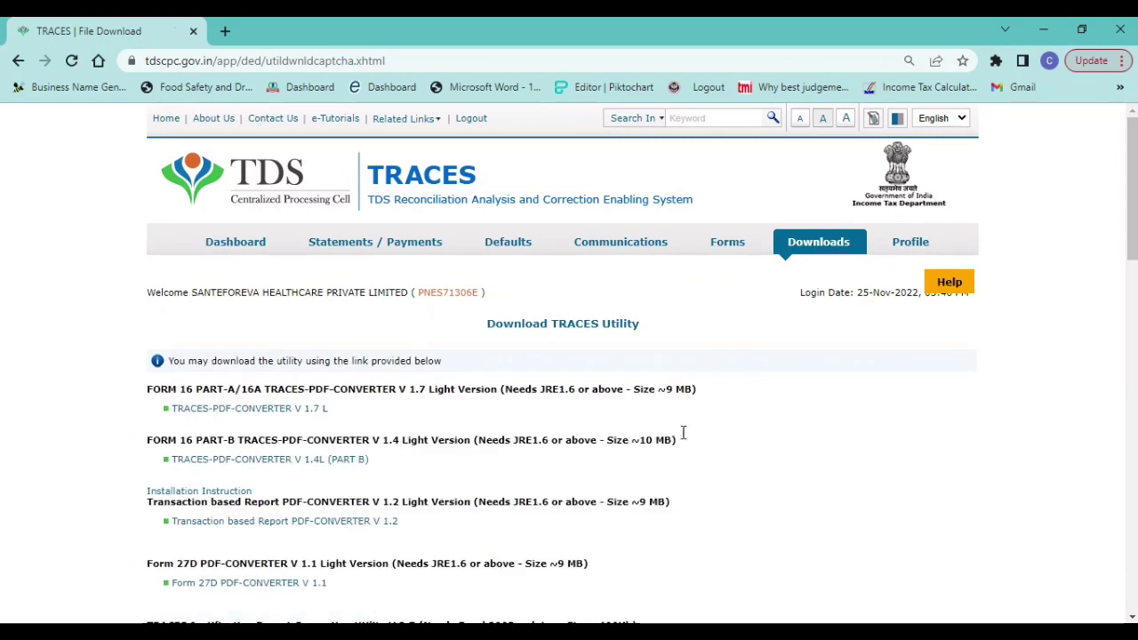
- Download TRACES-PDF-CONVERTER V 1.7 L listed under FORM 16 PART-A/16A
{"action": "scroll", "coordinate": [952, 275], "scroll_direction": "down", "scroll_amount": 1}
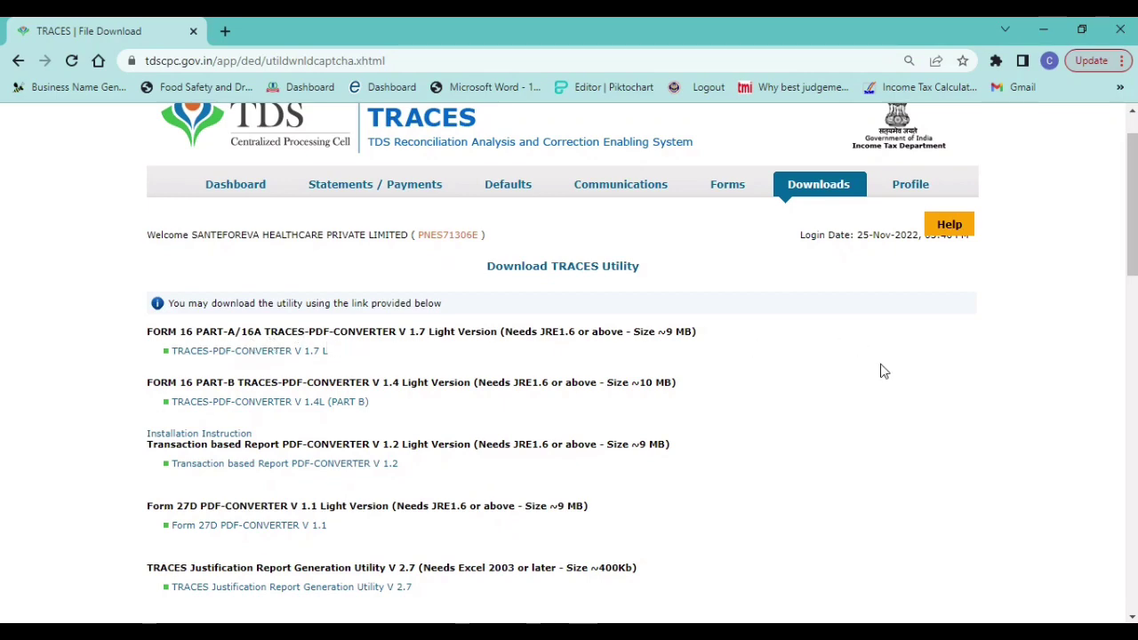
{"action": "scroll", "coordinate": [883, 371], "scroll_direction": "down", "scroll_amount": 3}
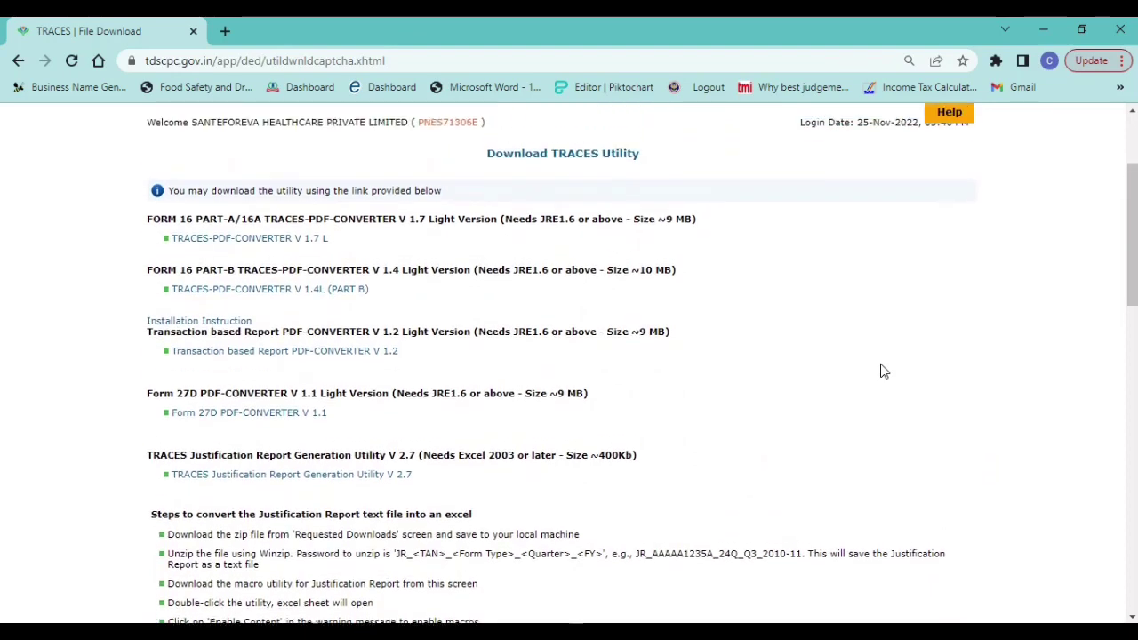
{"action": "scroll", "coordinate": [883, 370], "scroll_direction": "up", "scroll_amount": 1}
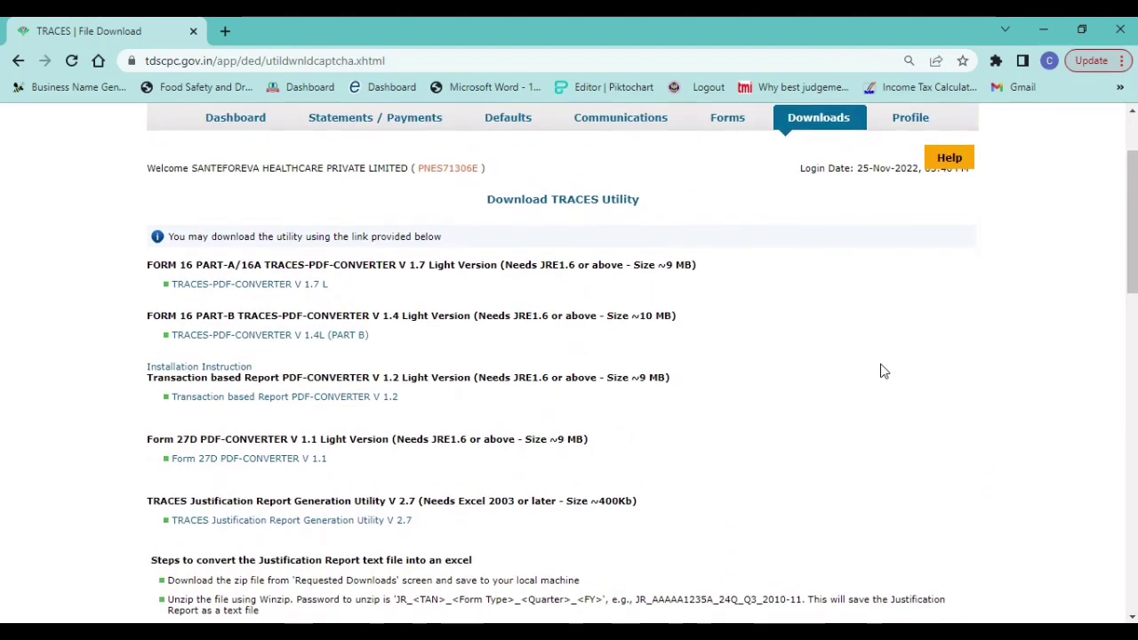
{"action": "left_click", "coordinate": [226, 285]}
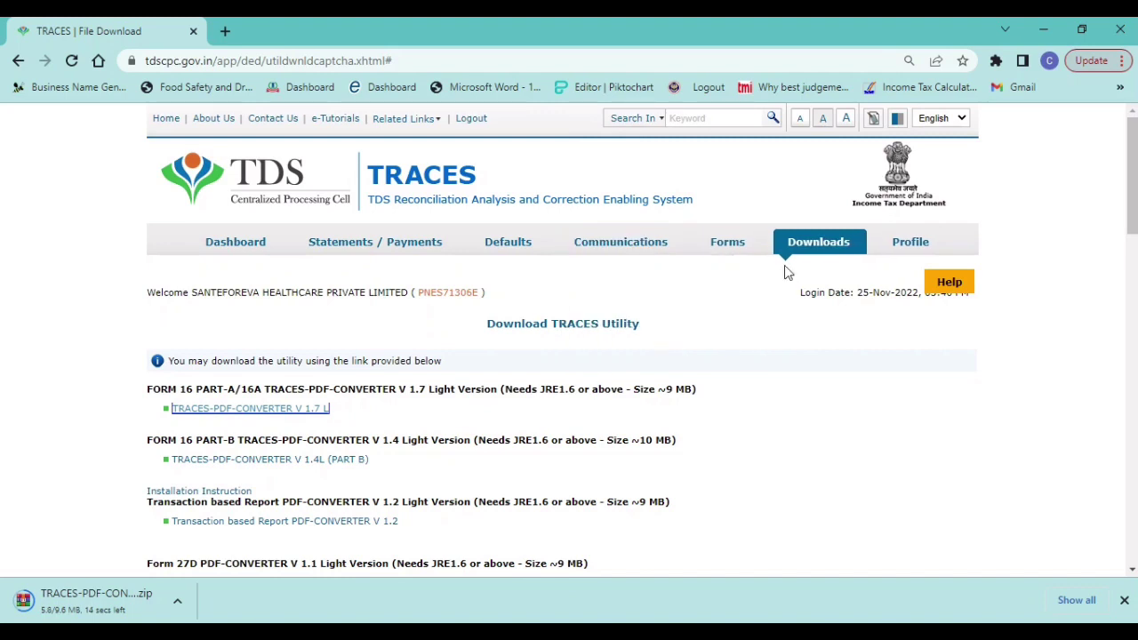
- Download the 25-Nov-2022 Bulk Form 16A File zip from the full Requested Downloads list via HTTP Download
{"action": "left_click", "coordinate": [831, 241]}
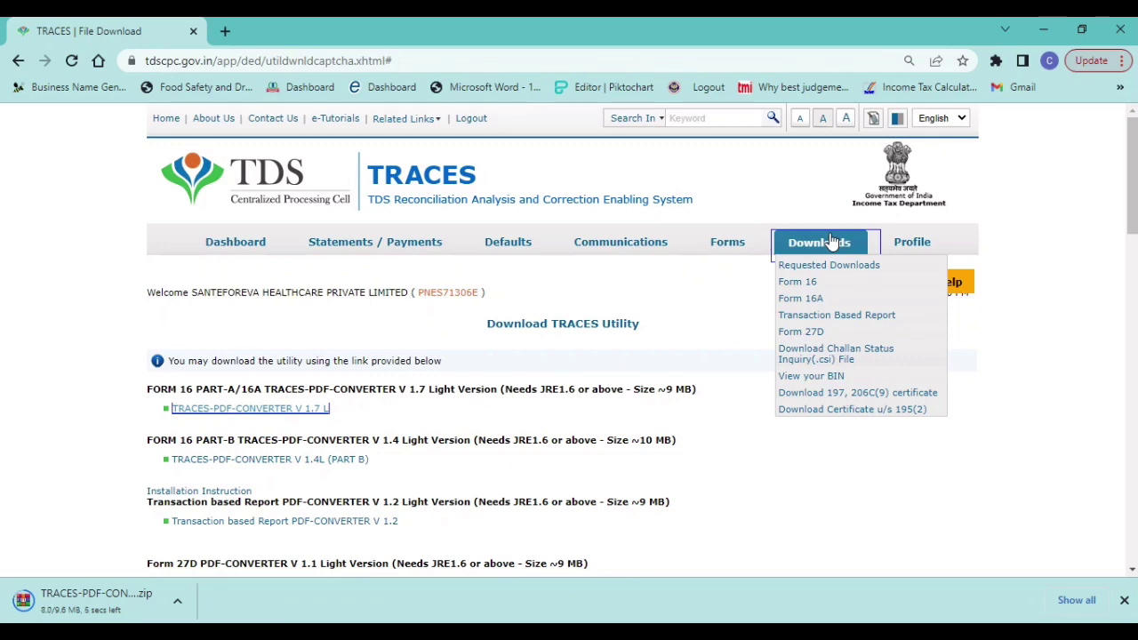
{"action": "left_click", "coordinate": [828, 265]}
{"action": "mouse_move", "coordinate": [825, 208]}
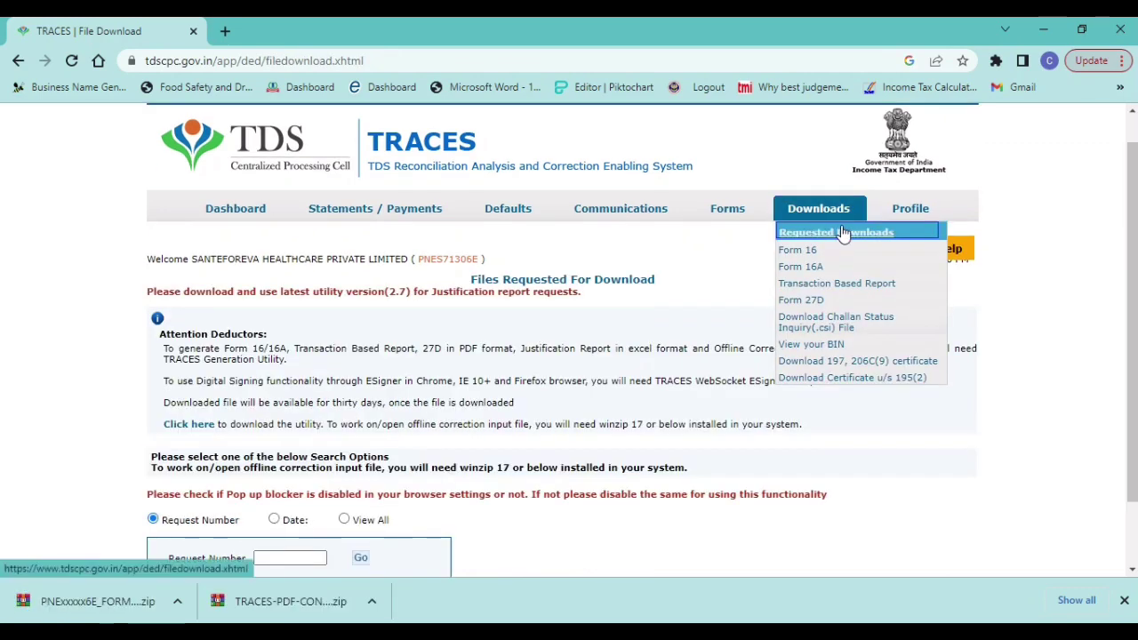
{"action": "left_click", "coordinate": [826, 233]}
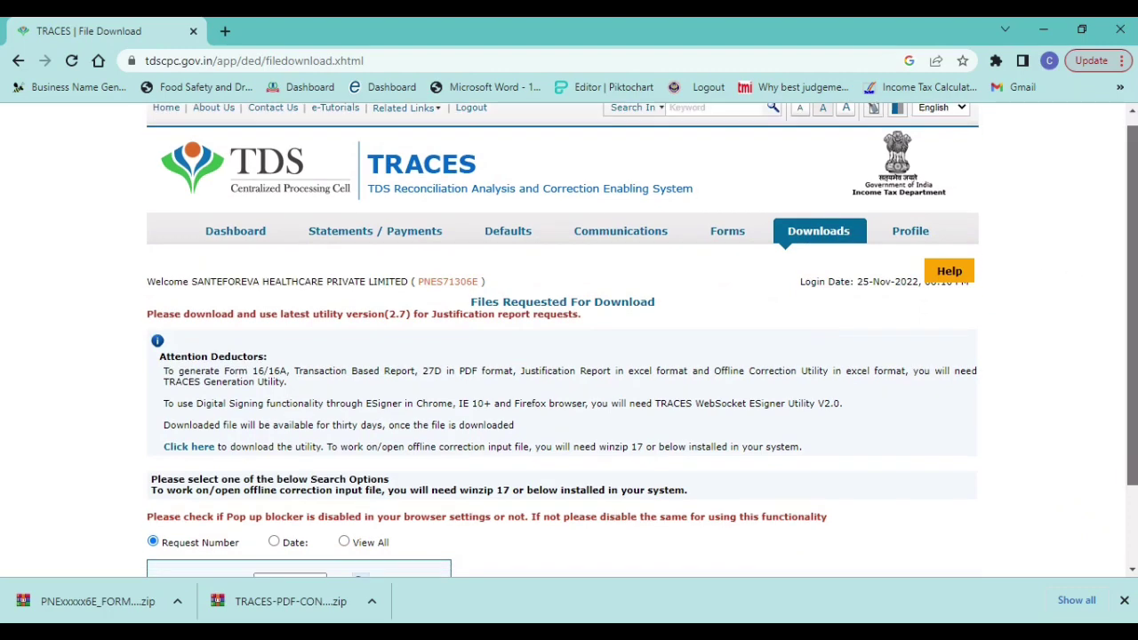
{"action": "scroll", "coordinate": [566, 318], "scroll_direction": "down", "scroll_amount": 2}
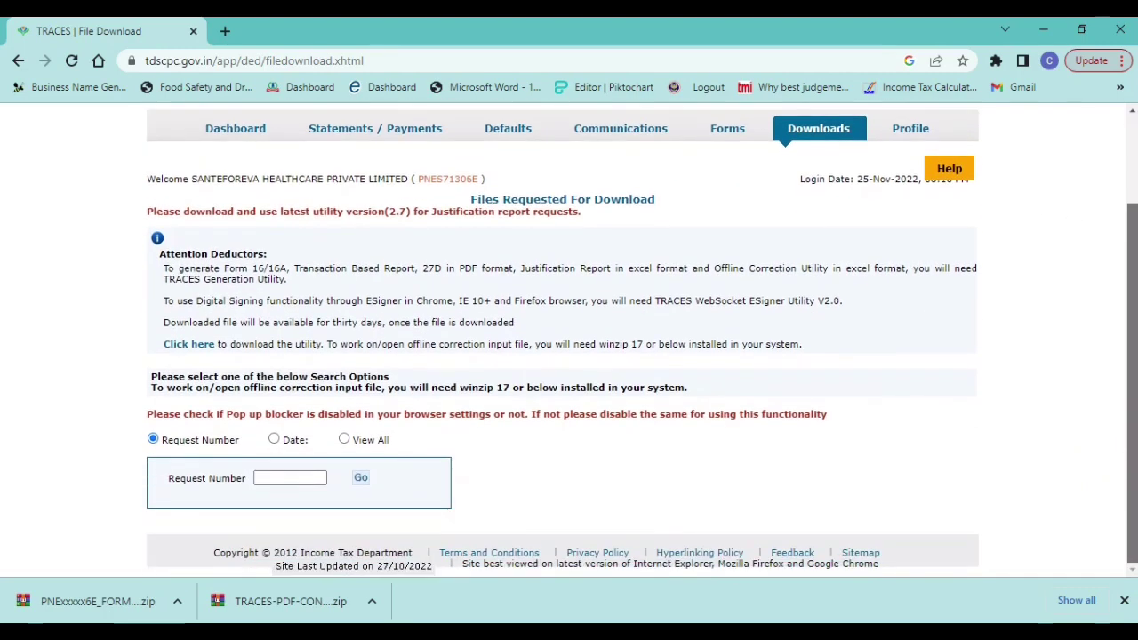
{"action": "left_click", "coordinate": [344, 440]}
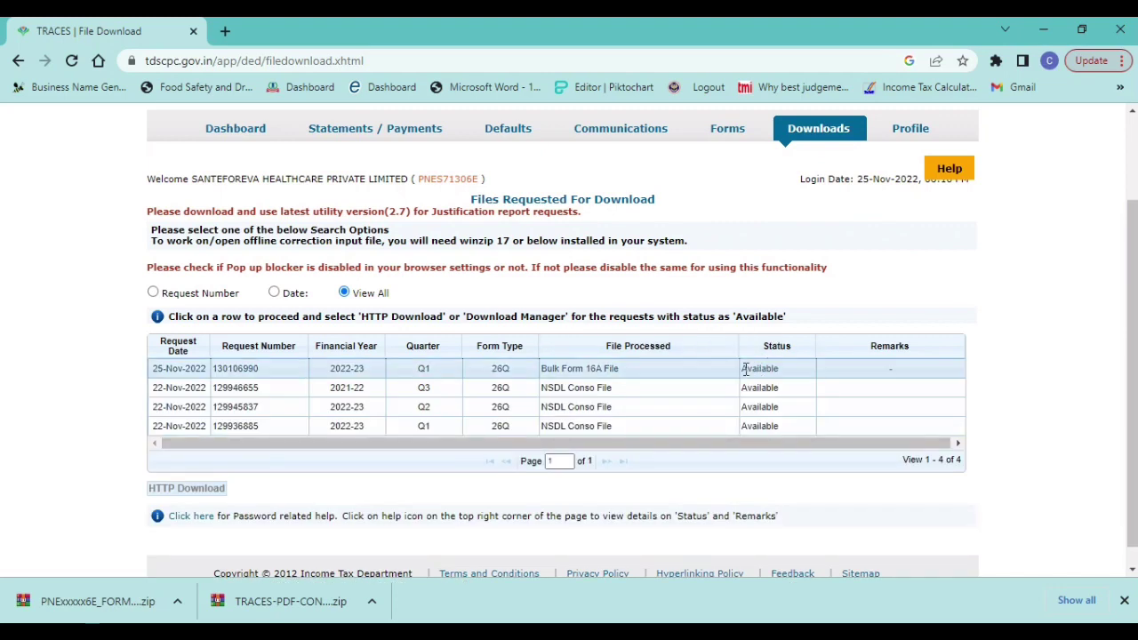
{"action": "left_click", "coordinate": [693, 371]}
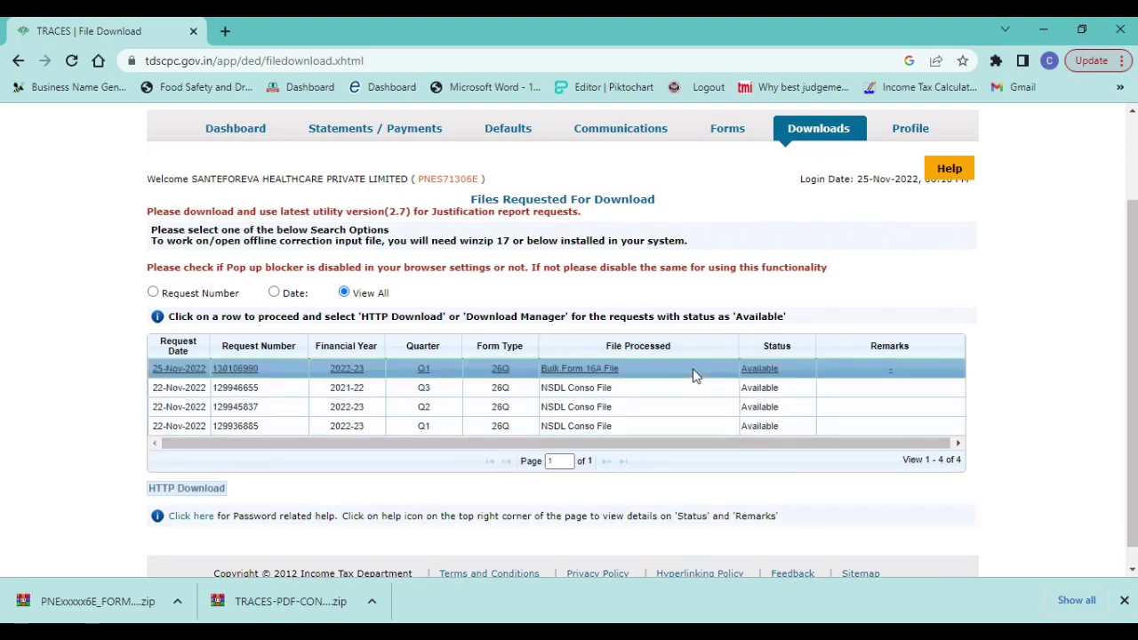
{"action": "left_click", "coordinate": [181, 492]}
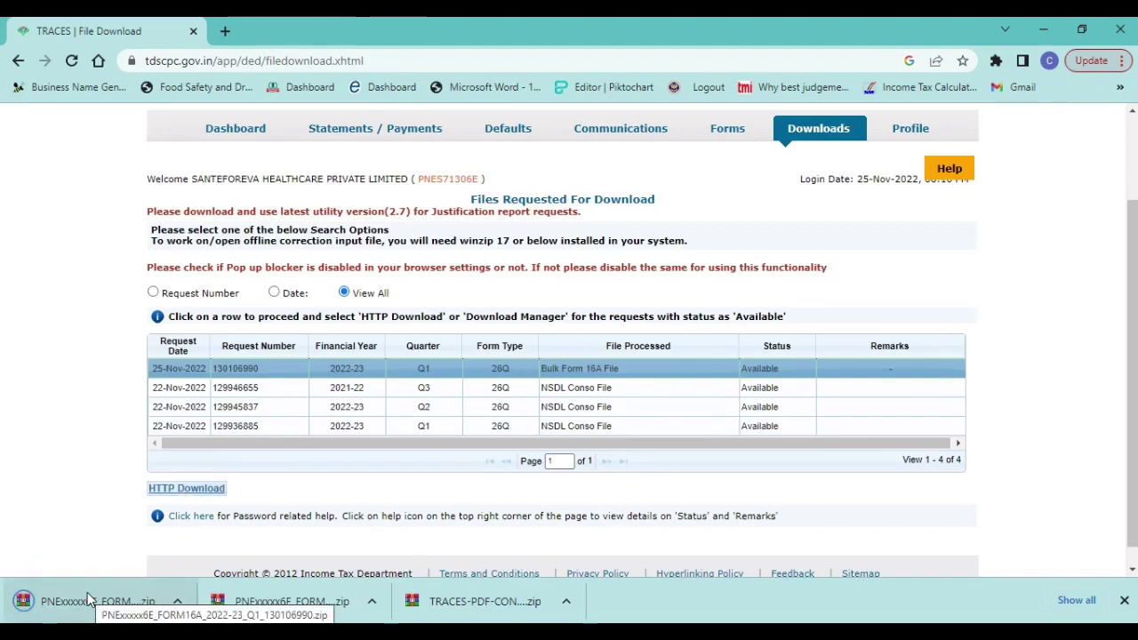
- Extract the TRACES-PDF-CONVERTER zip in the FORM 16A folder in File Explorer
{"action": "key", "text": "alt+Tab"}
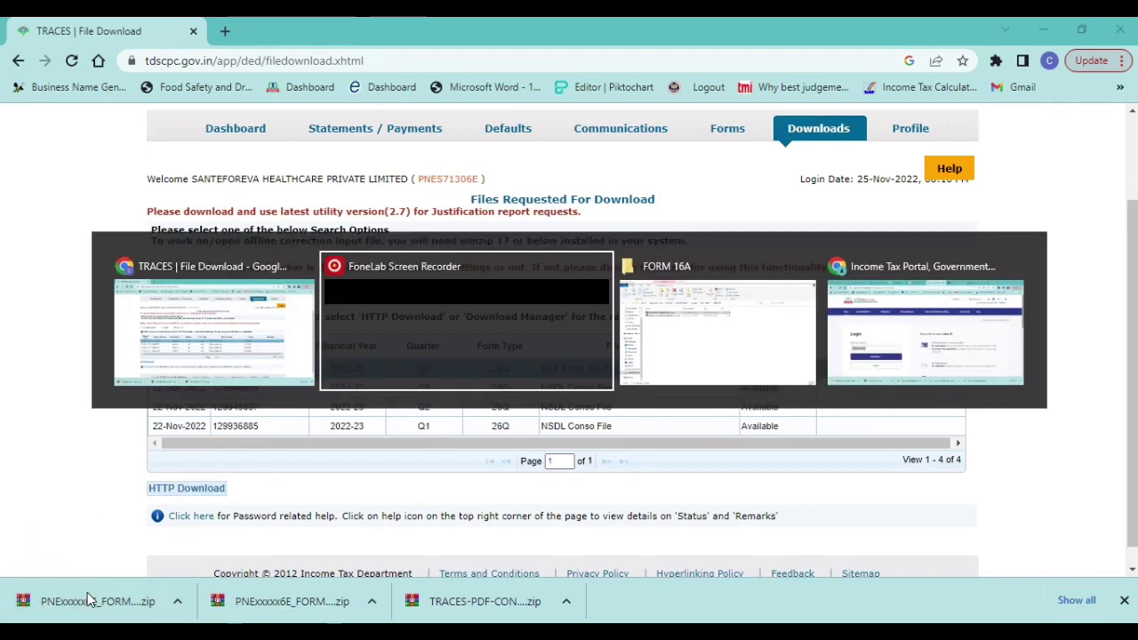
{"action": "key", "text": "Down"}
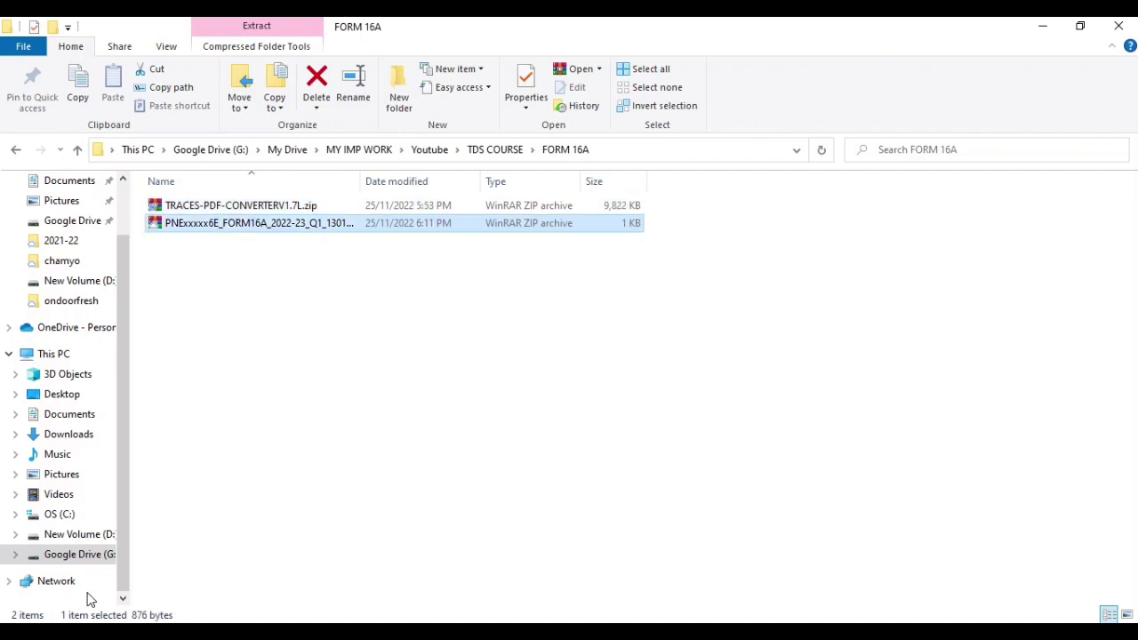
{"action": "right_click", "coordinate": [215, 206]}
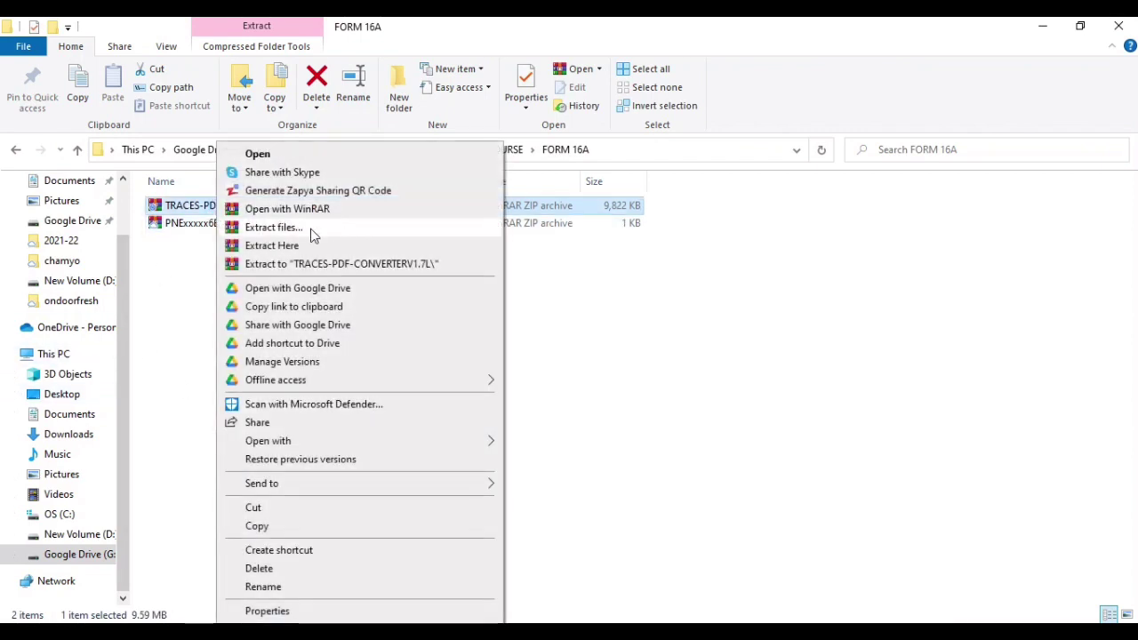
{"action": "left_click", "coordinate": [296, 231]}
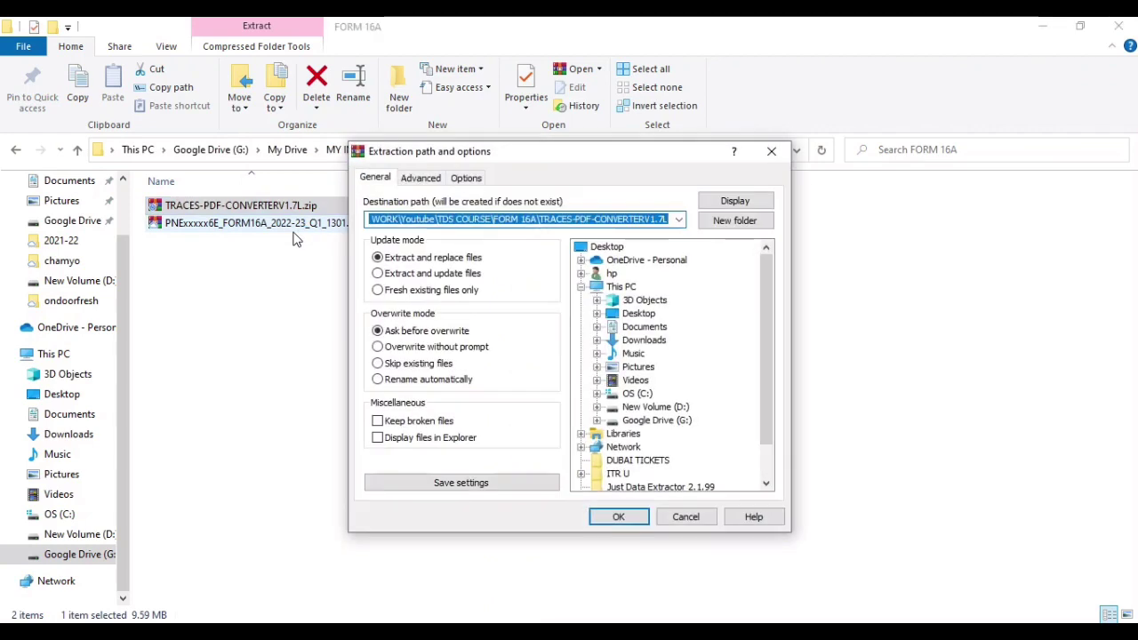
{"action": "left_click", "coordinate": [618, 518]}
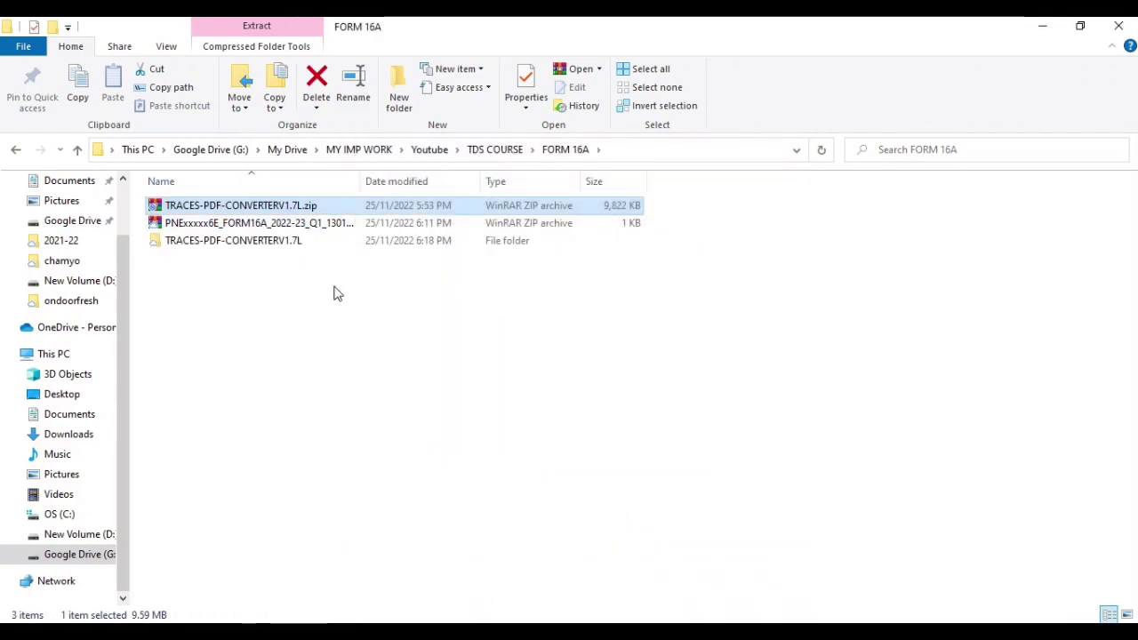
- Open the extracted TRACES-PDF-CONVERTERV1.7L folder and select the converter .jar file
{"action": "left_click", "coordinate": [269, 223]}
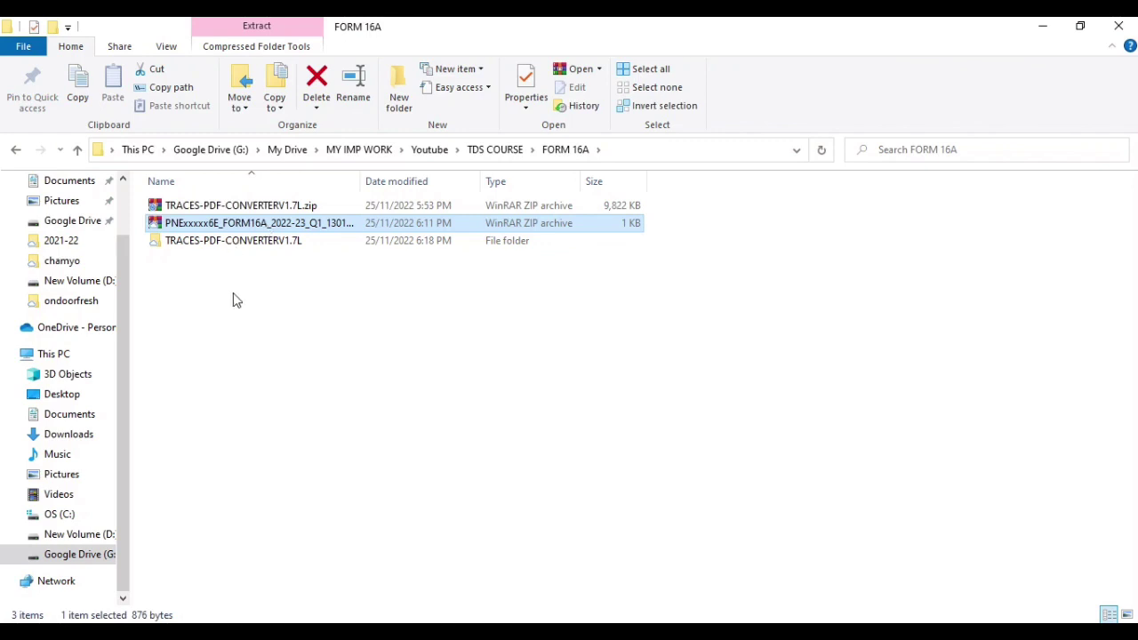
{"action": "double_click", "coordinate": [195, 241]}
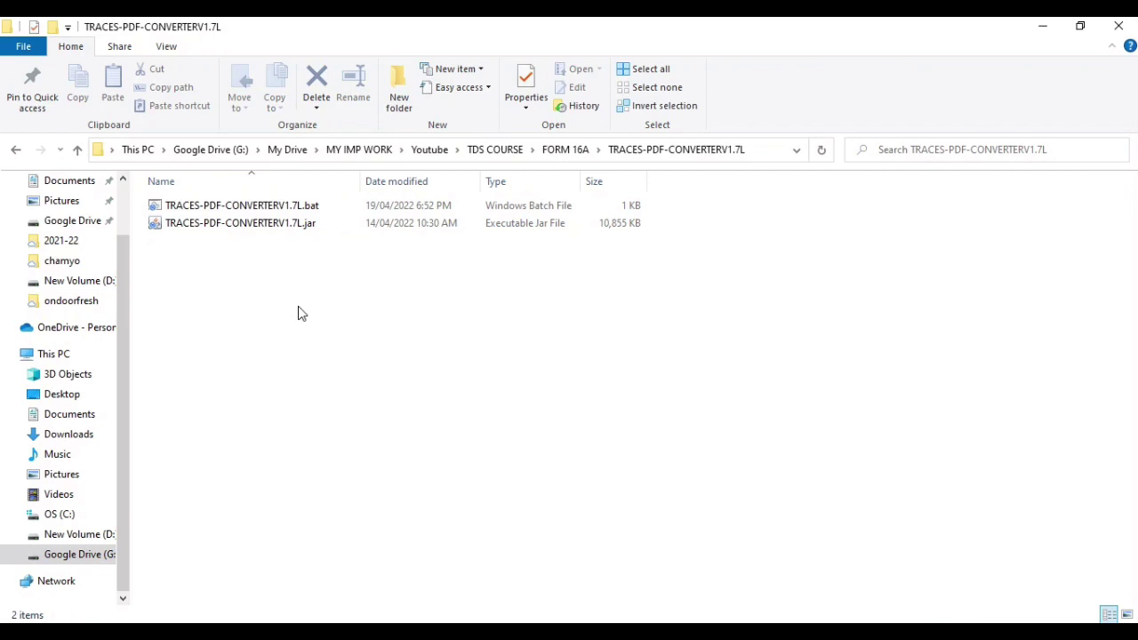
{"action": "left_click", "coordinate": [206, 224]}
- Launch the TRACES PDF Generation Utility and browse for the input zip on the Google Drive (G:) drive
{"action": "double_click", "coordinate": [206, 224]}
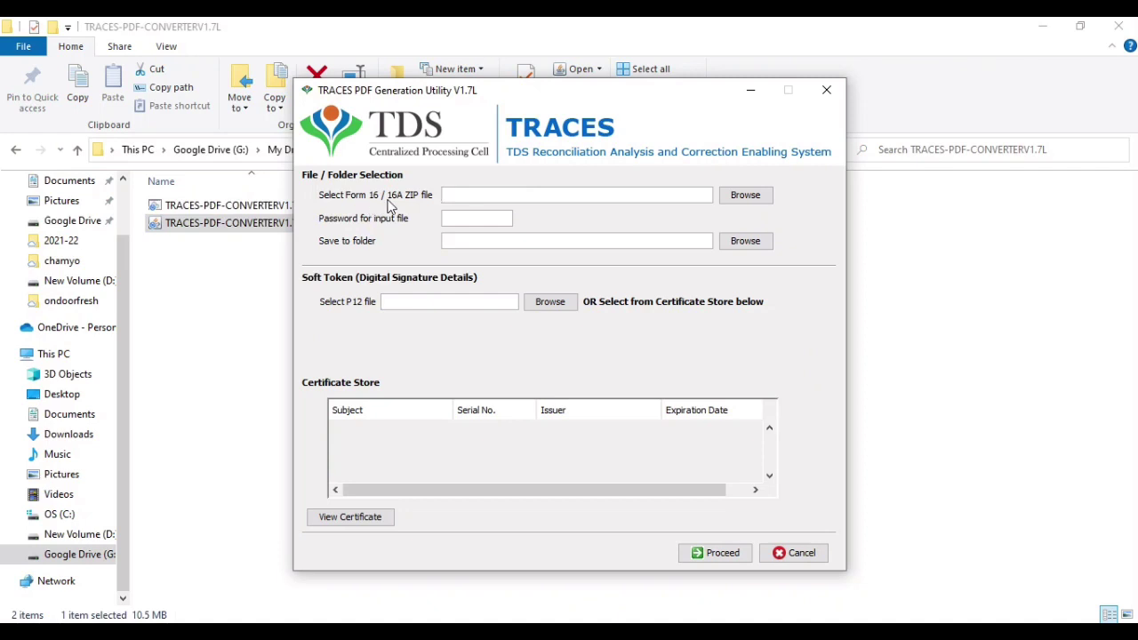
{"action": "left_click", "coordinate": [753, 197]}
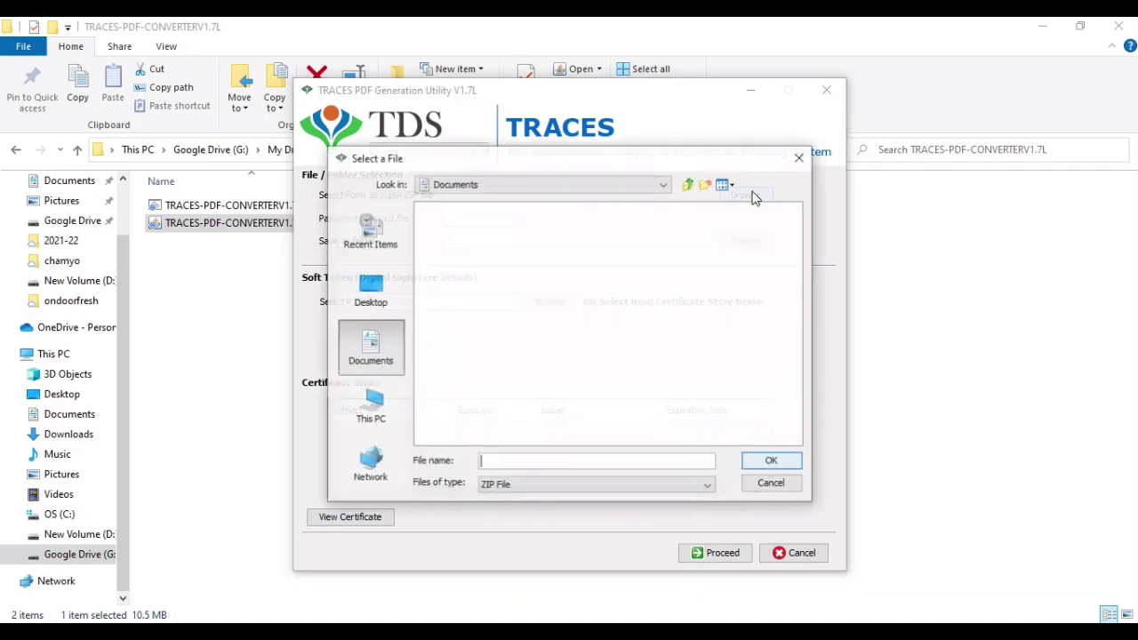
{"action": "left_click", "coordinate": [690, 185]}
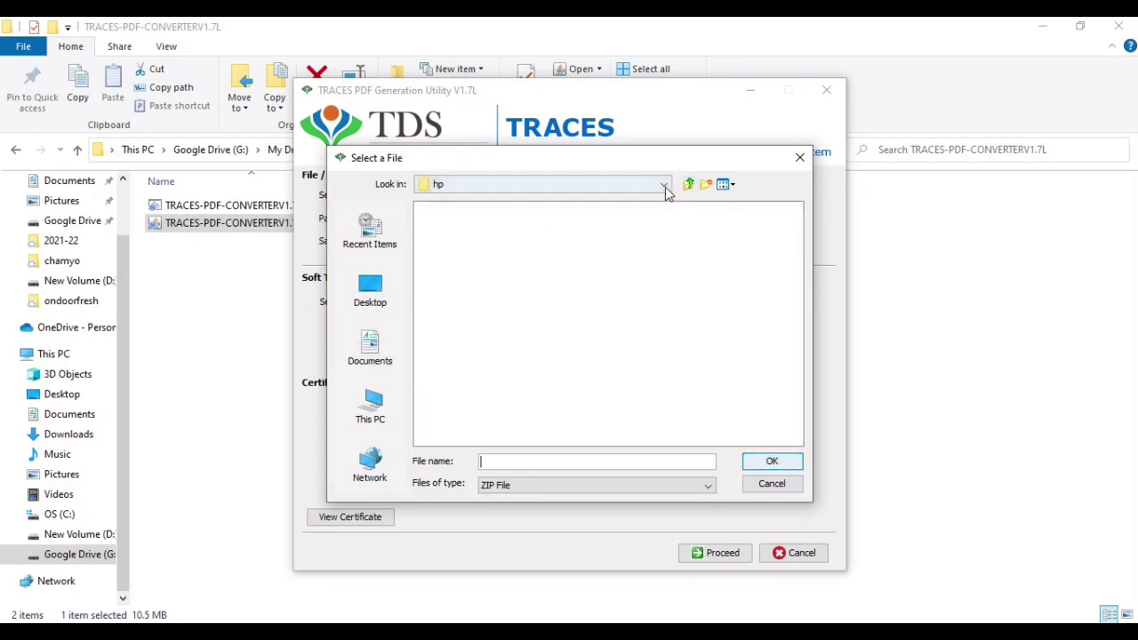
{"action": "left_click", "coordinate": [664, 186]}
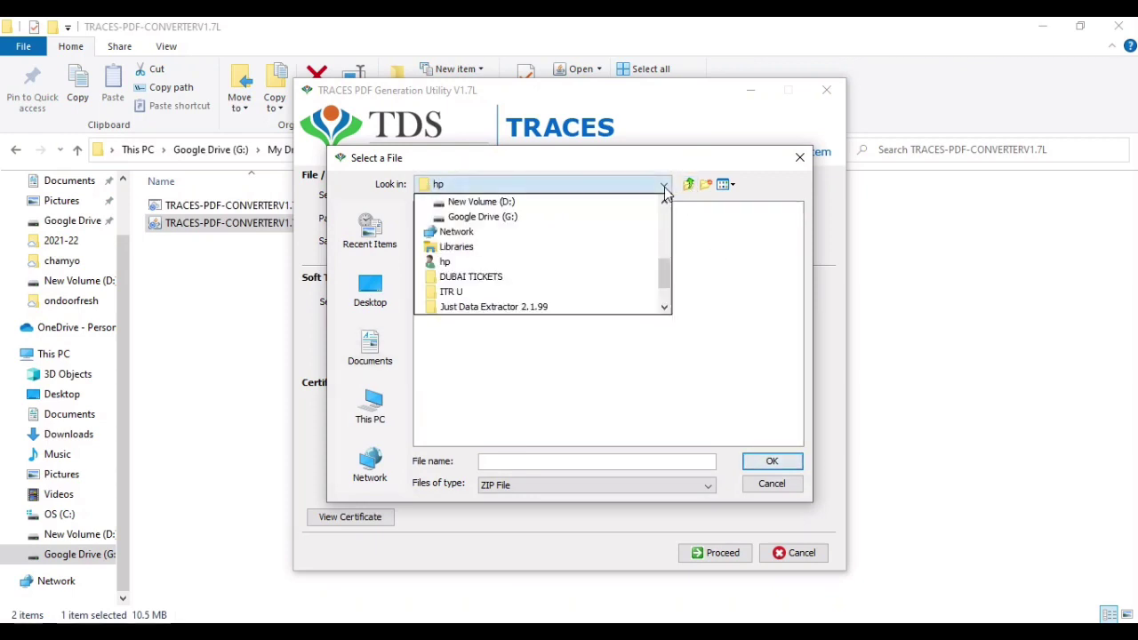
{"action": "left_click", "coordinate": [664, 308]}
{"action": "left_click", "coordinate": [664, 307]}
{"action": "left_click", "coordinate": [664, 308]}
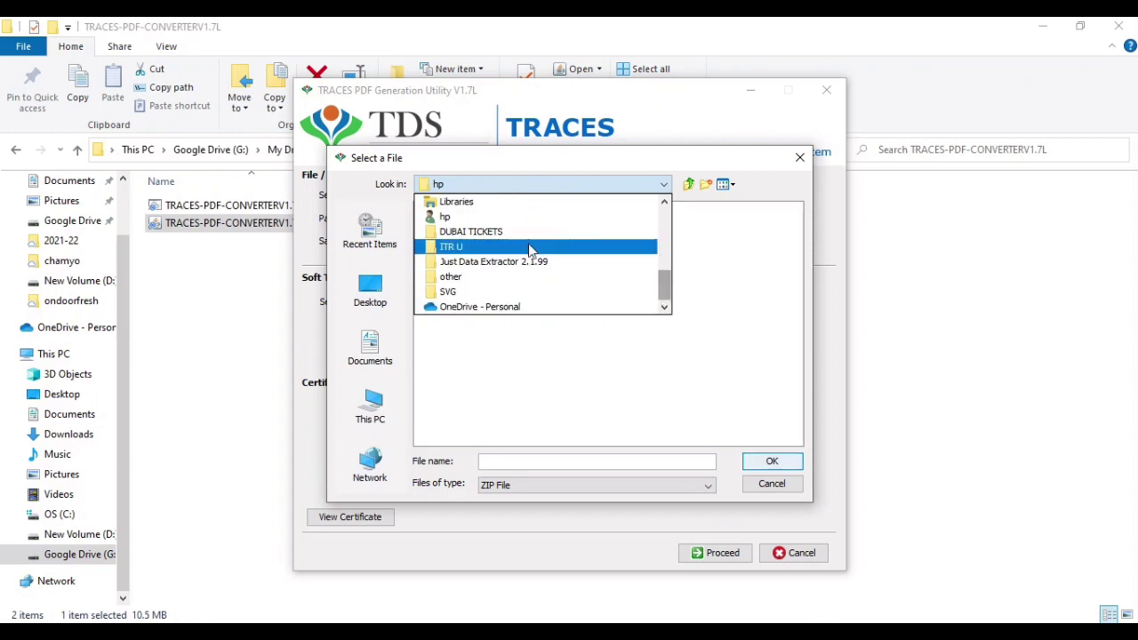
{"action": "left_click", "coordinate": [664, 202]}
{"action": "left_click", "coordinate": [665, 203]}
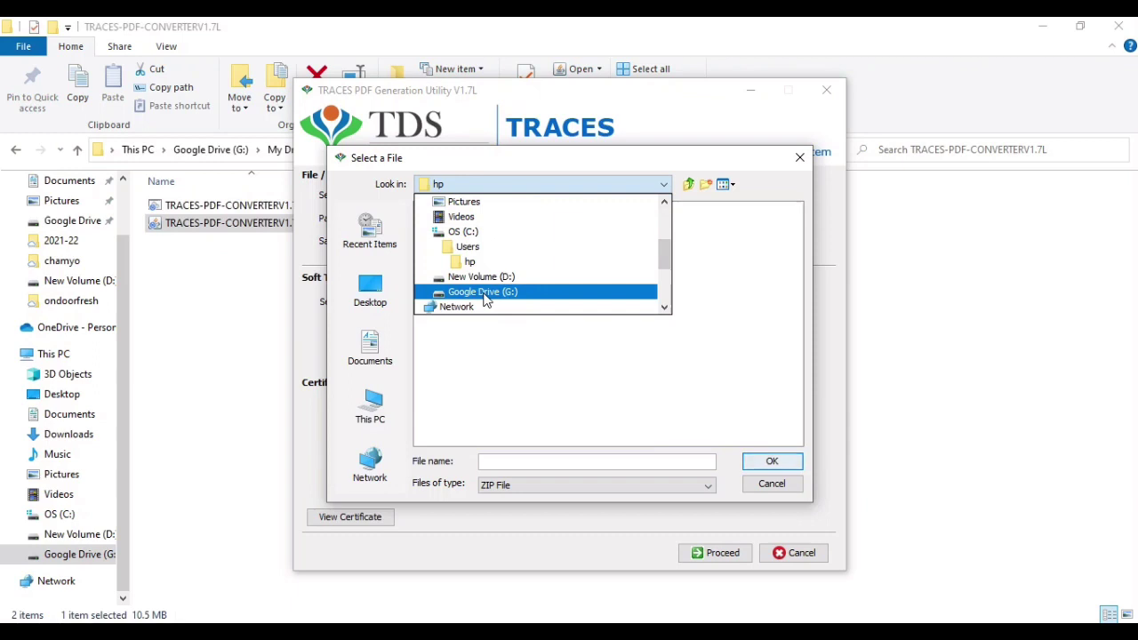
{"action": "left_click", "coordinate": [485, 297]}
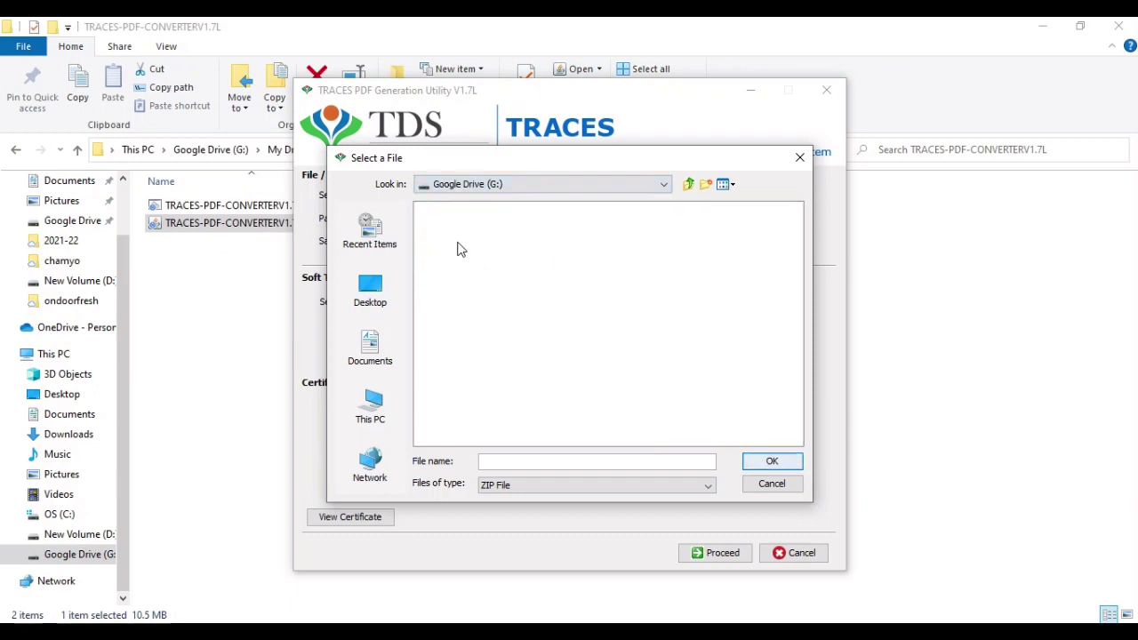
- Show All Files and pick the Form 16A zip from My Drive > MY IMP WORK > Youtube > TDS COURSE > FORM 16A
{"action": "left_click", "coordinate": [500, 485]}
{"action": "left_click", "coordinate": [499, 503]}
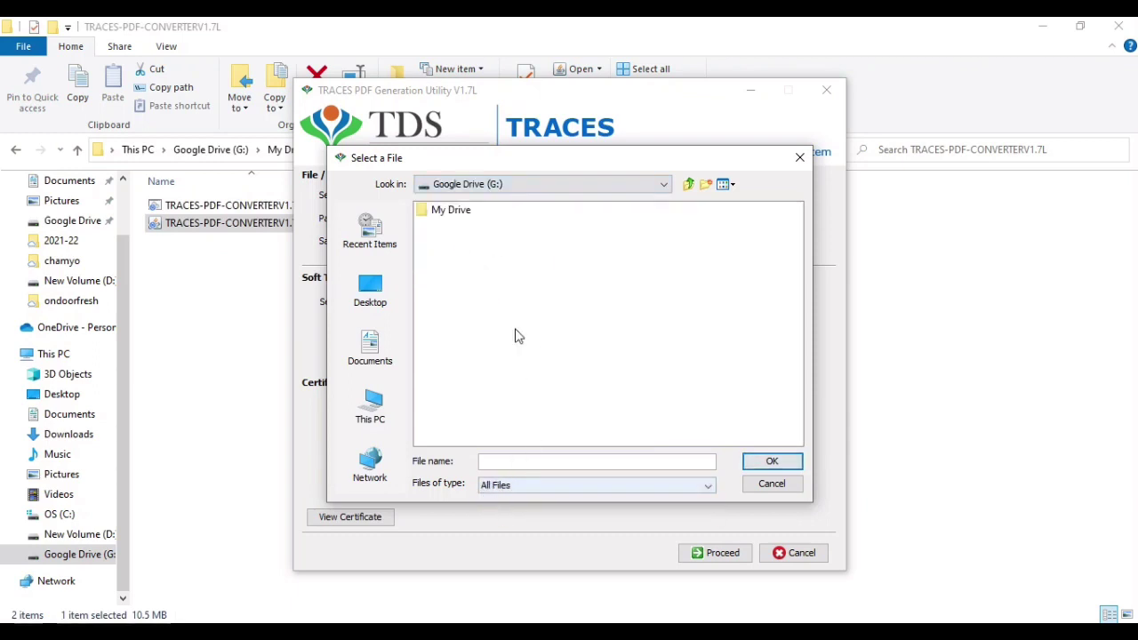
{"action": "double_click", "coordinate": [436, 211]}
{"action": "double_click", "coordinate": [438, 211]}
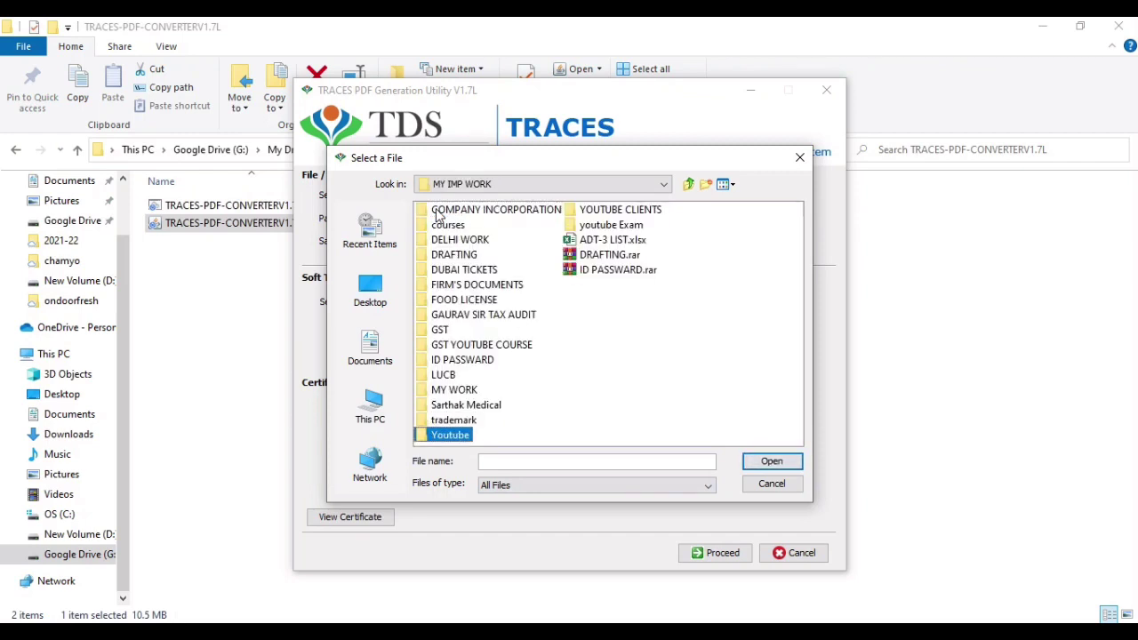
{"action": "key", "text": "Return"}
{"action": "key", "text": "Down"}
{"action": "key", "text": "Down"}
{"action": "key", "text": "Down"}
{"action": "key", "text": "Return"}
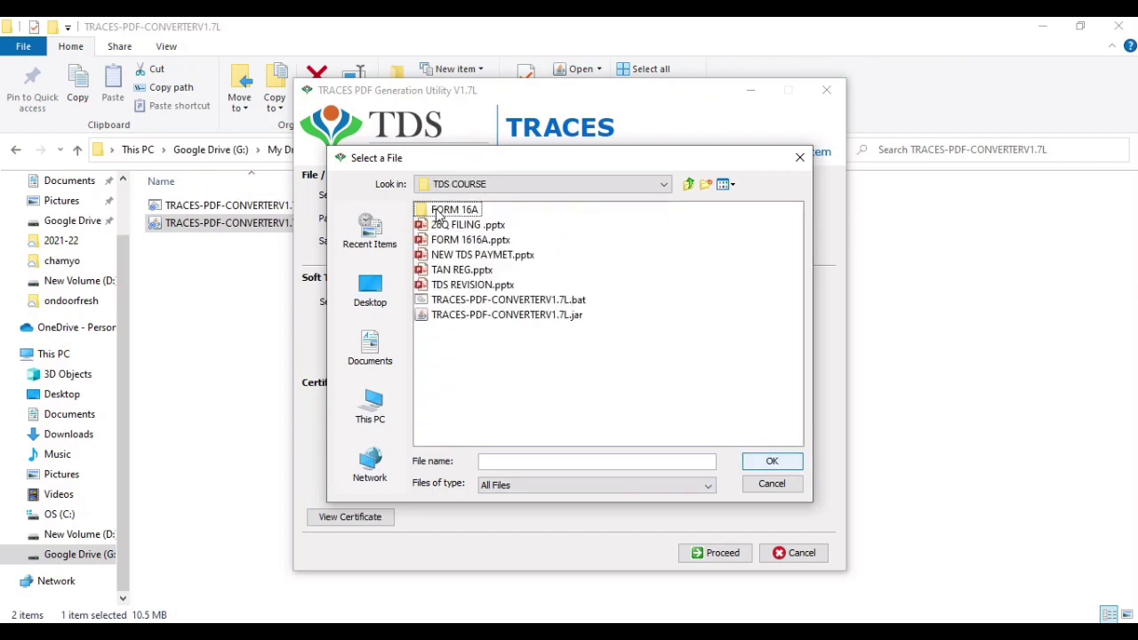
{"action": "key", "text": "Down"}
{"action": "key", "text": "Up"}
{"action": "key", "text": "Return"}
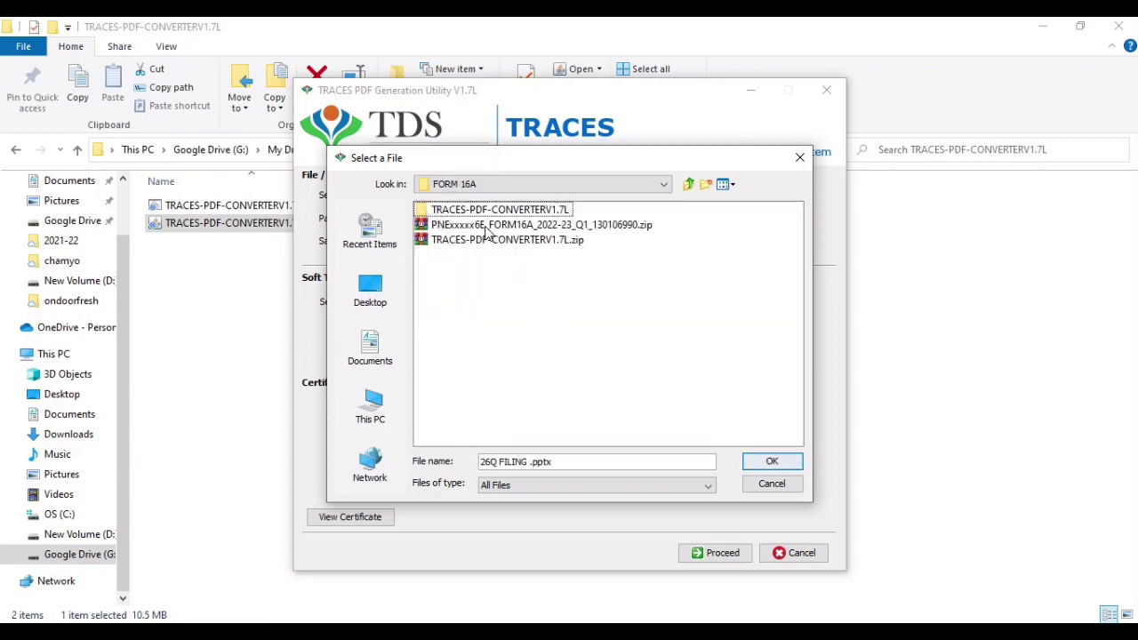
{"action": "left_click", "coordinate": [487, 228]}
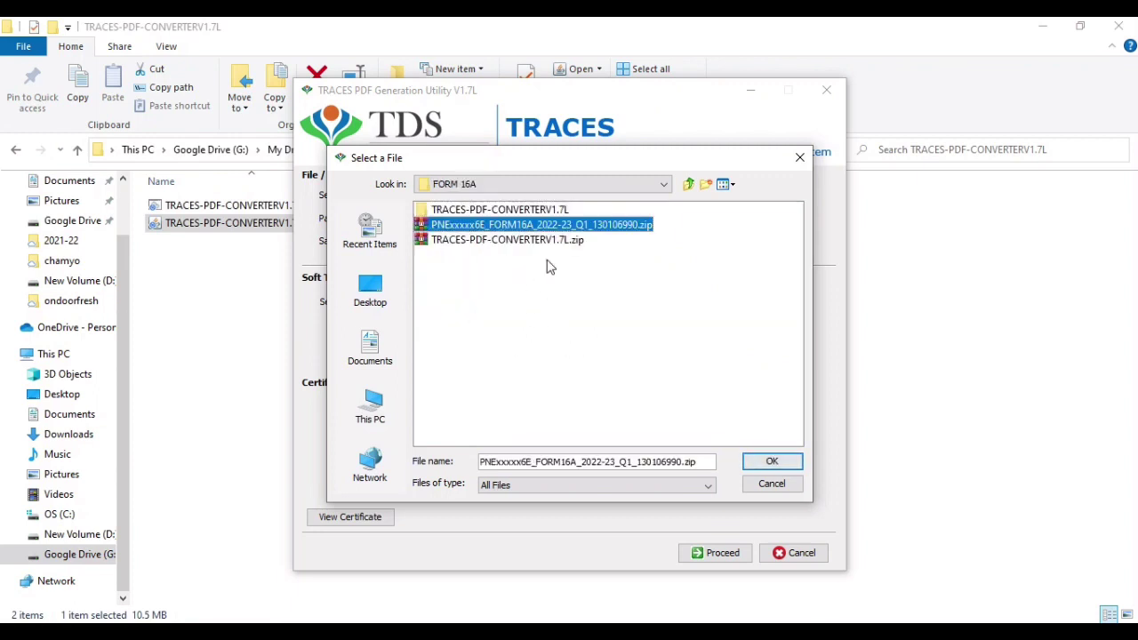
{"action": "left_click", "coordinate": [770, 463]}
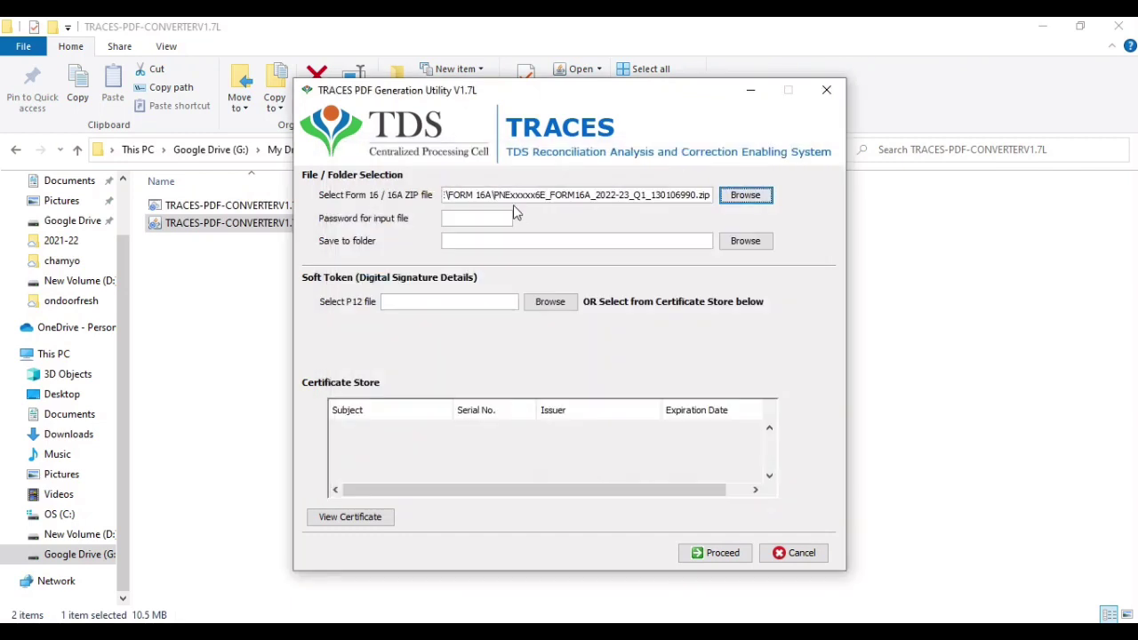
- Enter the zip password, set FORM 16A as the save folder, and start generating
{"action": "left_click", "coordinate": [480, 220]}
{"action": "type", "text": "••"}
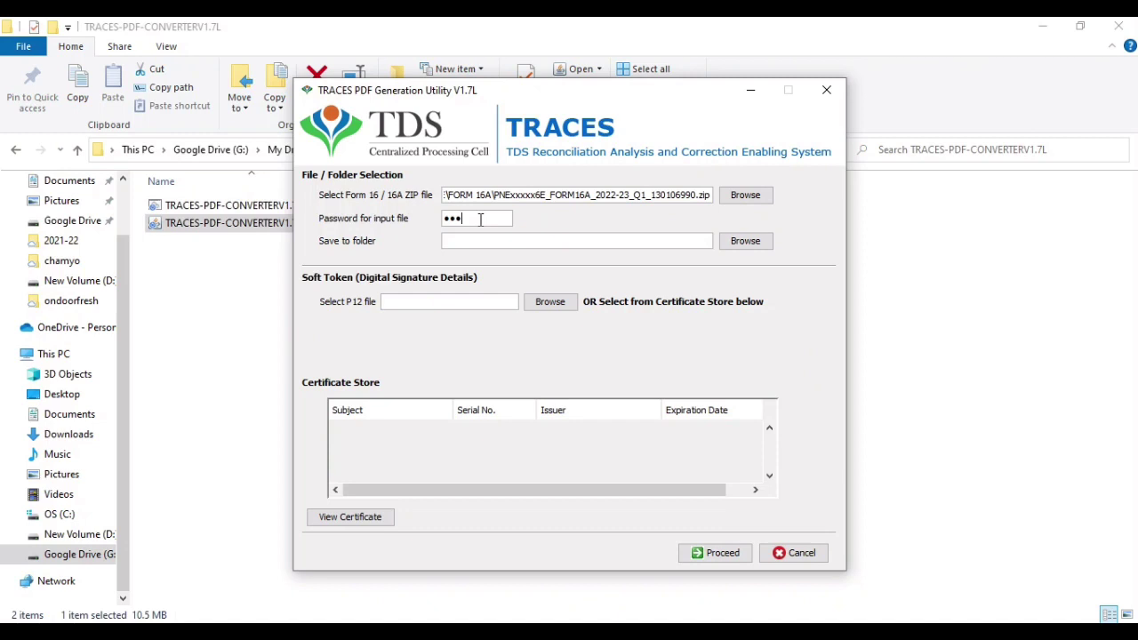
{"action": "type", "text": "••••"}
{"action": "left_click", "coordinate": [745, 246]}
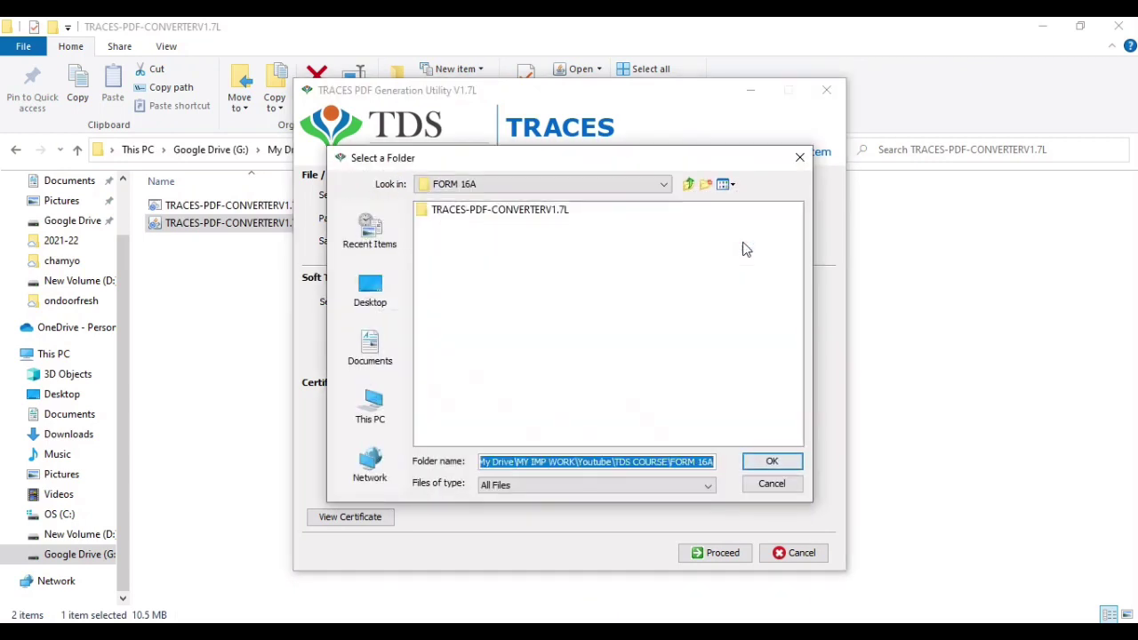
{"action": "left_click", "coordinate": [771, 463]}
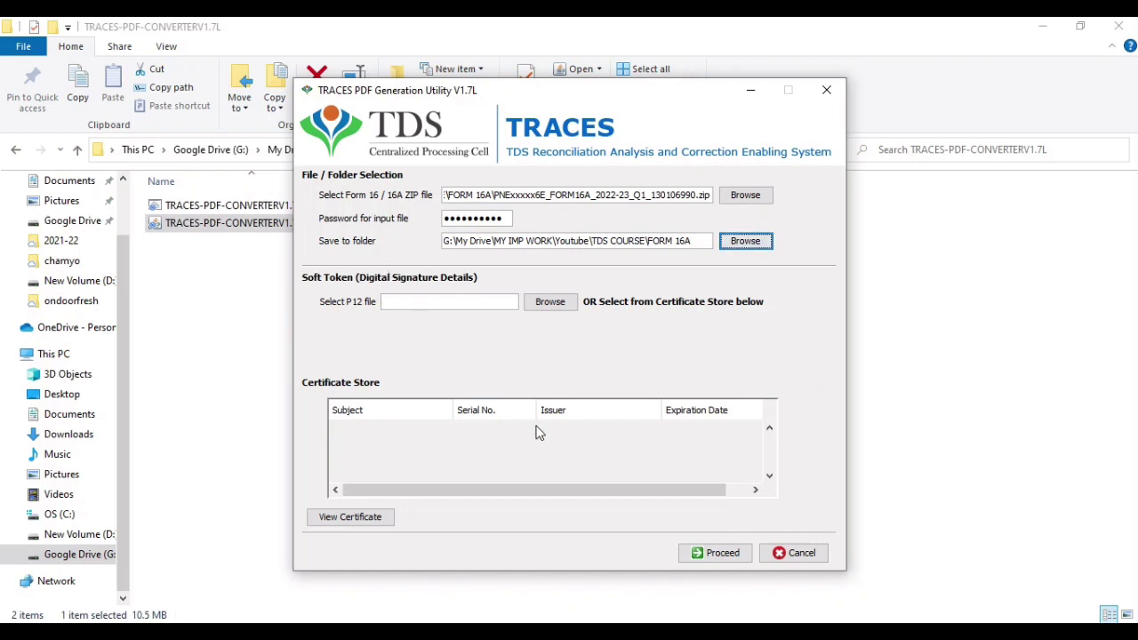
{"action": "left_click", "coordinate": [708, 555]}
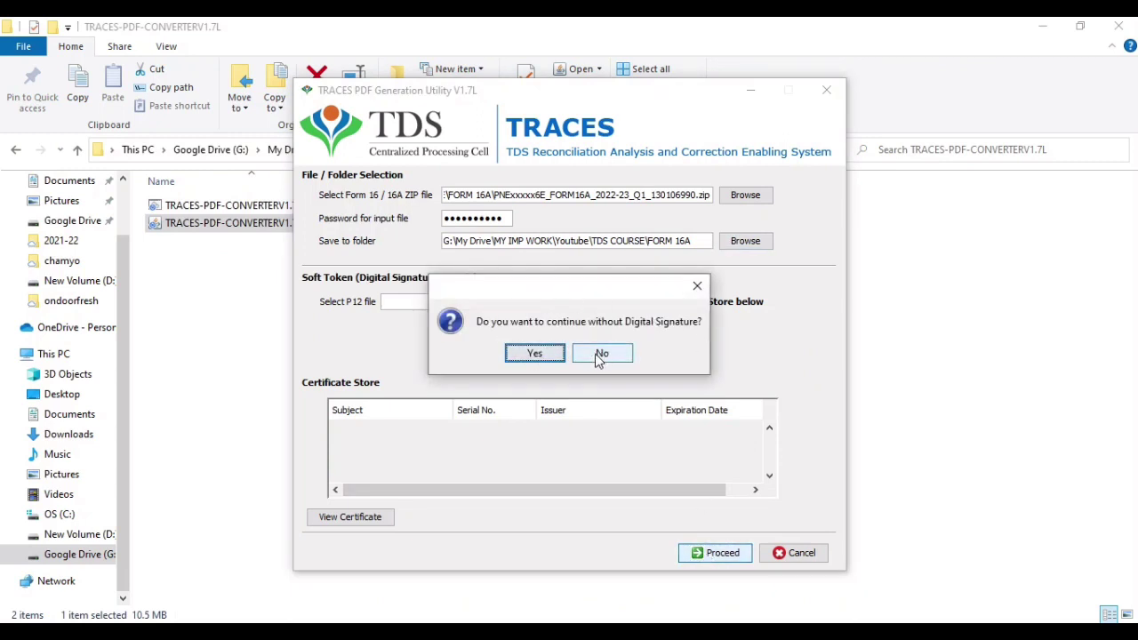
- Generate the Form 16A PDF without a digital signature and dismiss the success message
{"action": "left_click", "coordinate": [534, 353]}
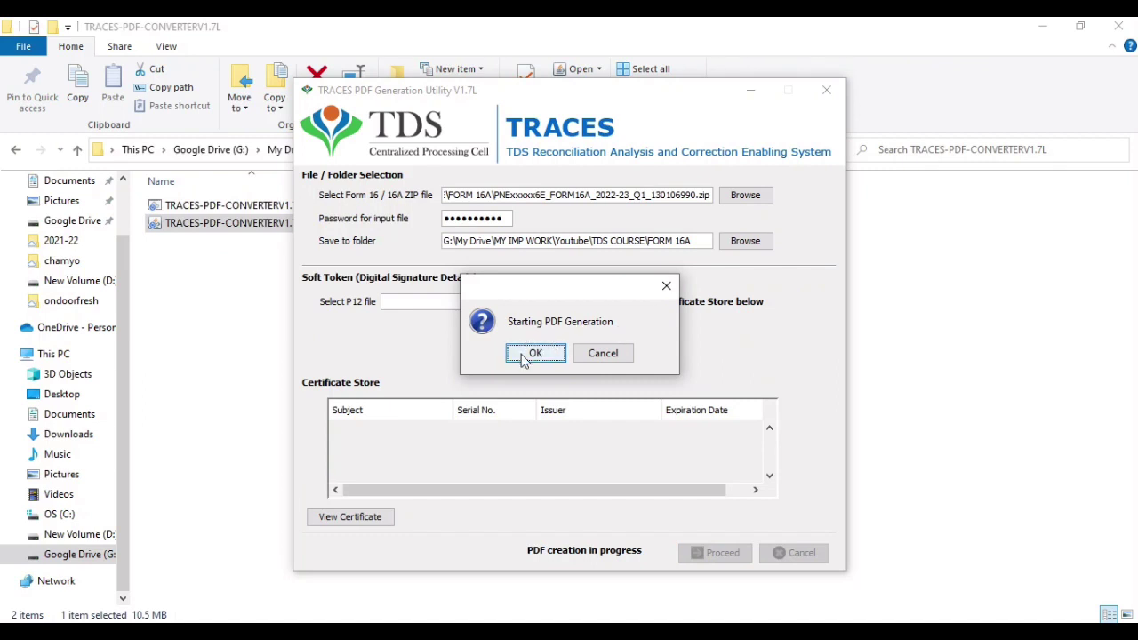
{"action": "left_click", "coordinate": [541, 352]}
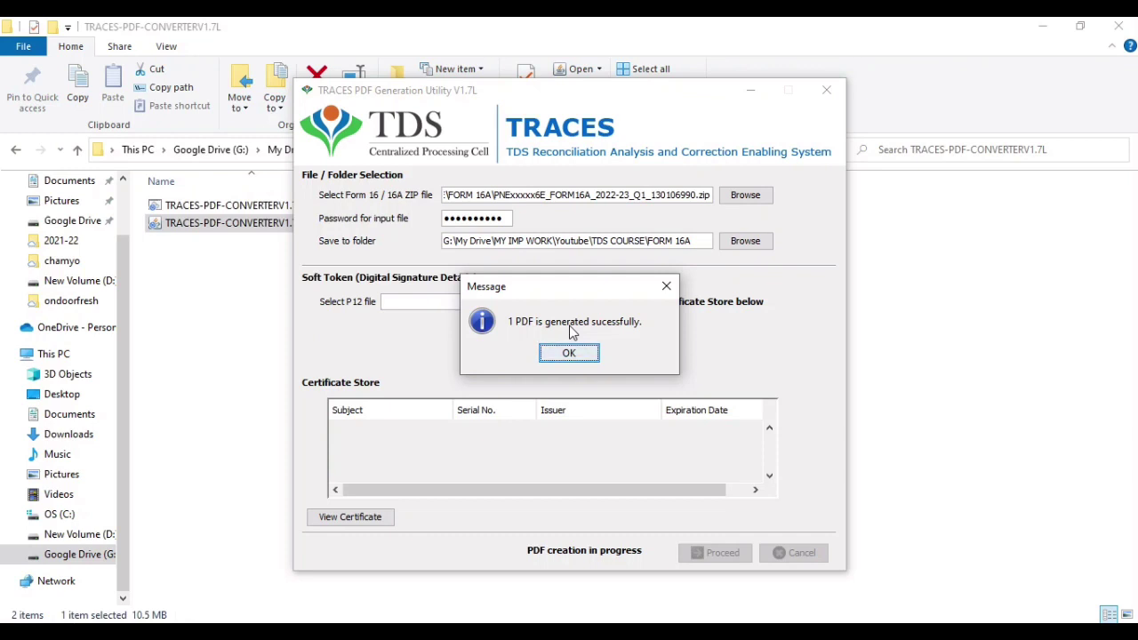
{"action": "left_click", "coordinate": [574, 356]}
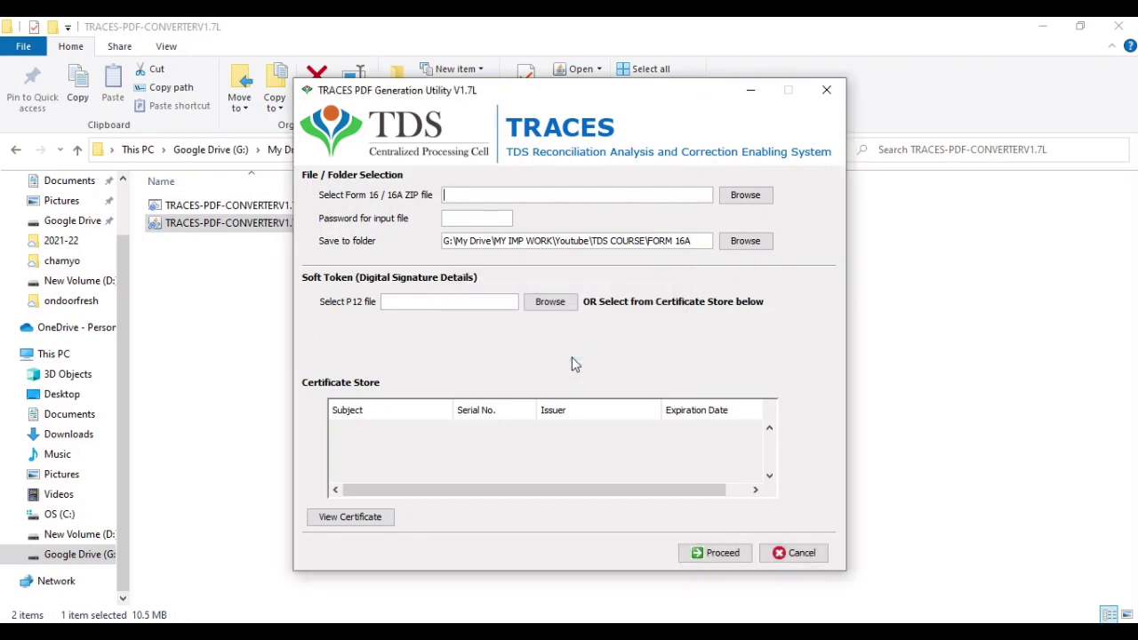
- Open the newly generated PDF from the FORM 16A folder in File Explorer
{"action": "left_click", "coordinate": [152, 312]}
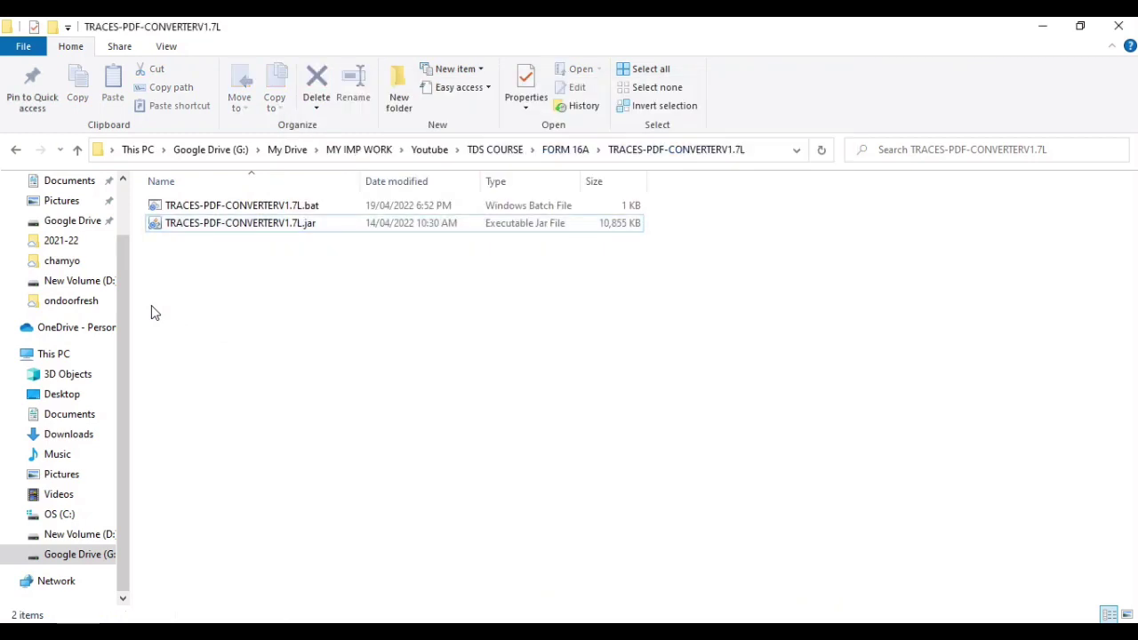
{"action": "key", "text": "BackSpace"}
{"action": "key", "text": "Down"}
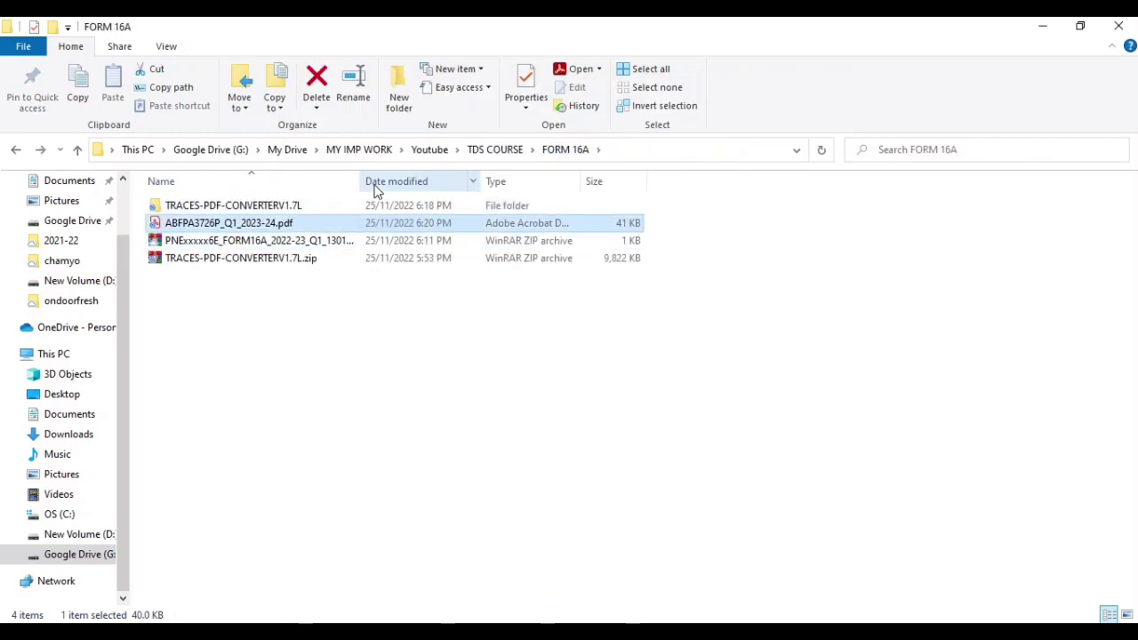
{"action": "double_click", "coordinate": [224, 230]}
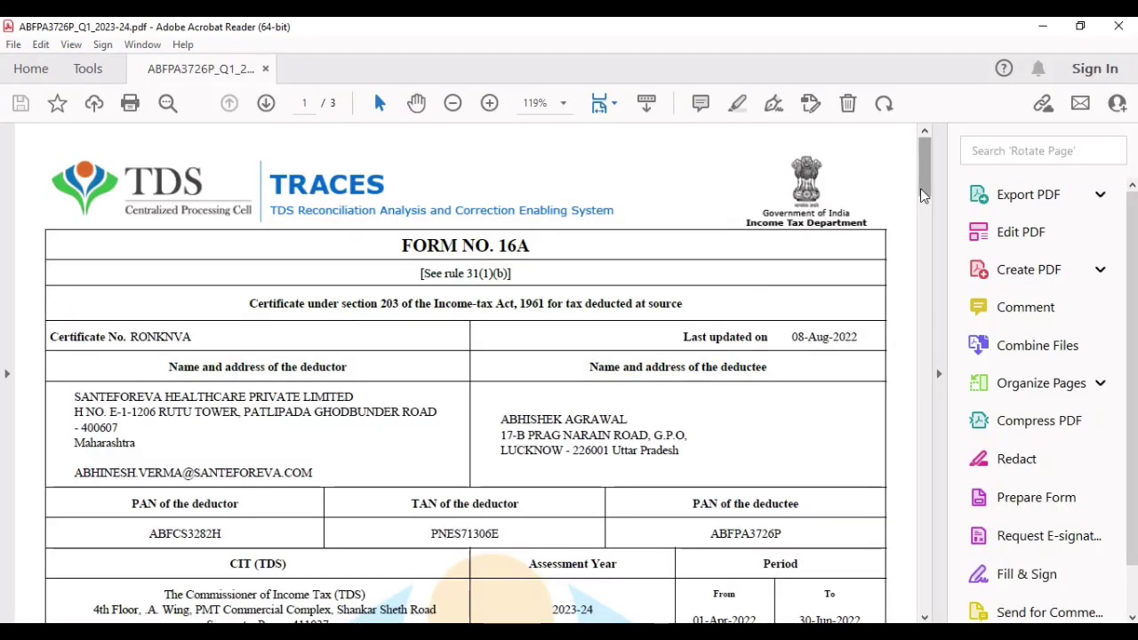
- Scroll through the three-page Form 16A certificate, return to the top, and close Acrobat Reader
{"action": "left_click_drag", "start_coordinate": [925, 197], "coordinate": [925, 280]}
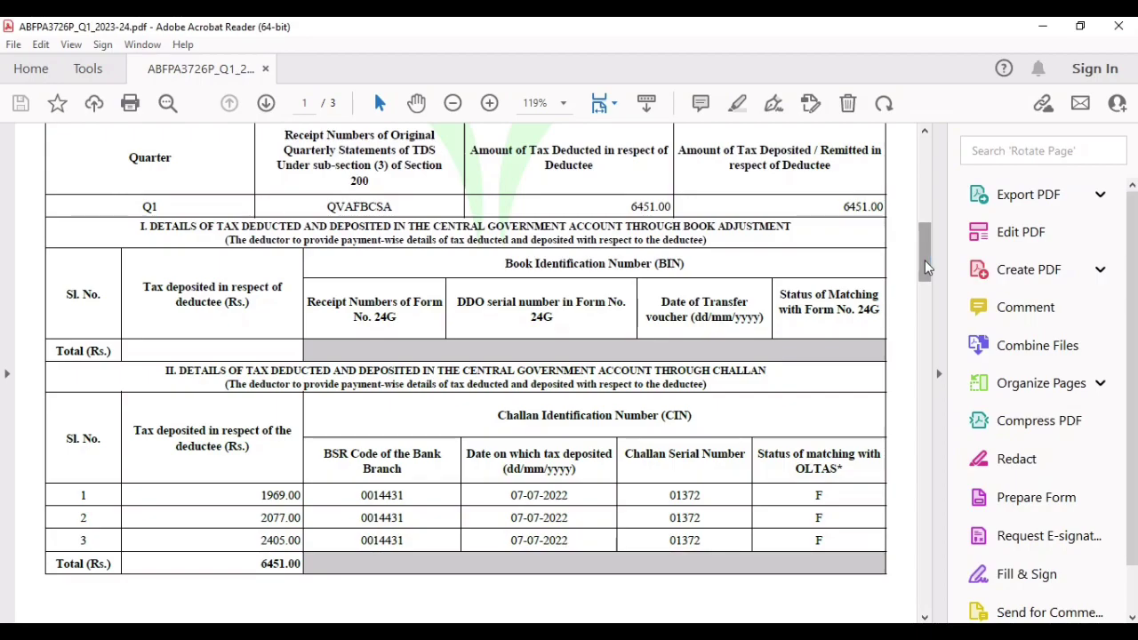
{"action": "left_click_drag", "start_coordinate": [925, 267], "coordinate": [923, 133]}
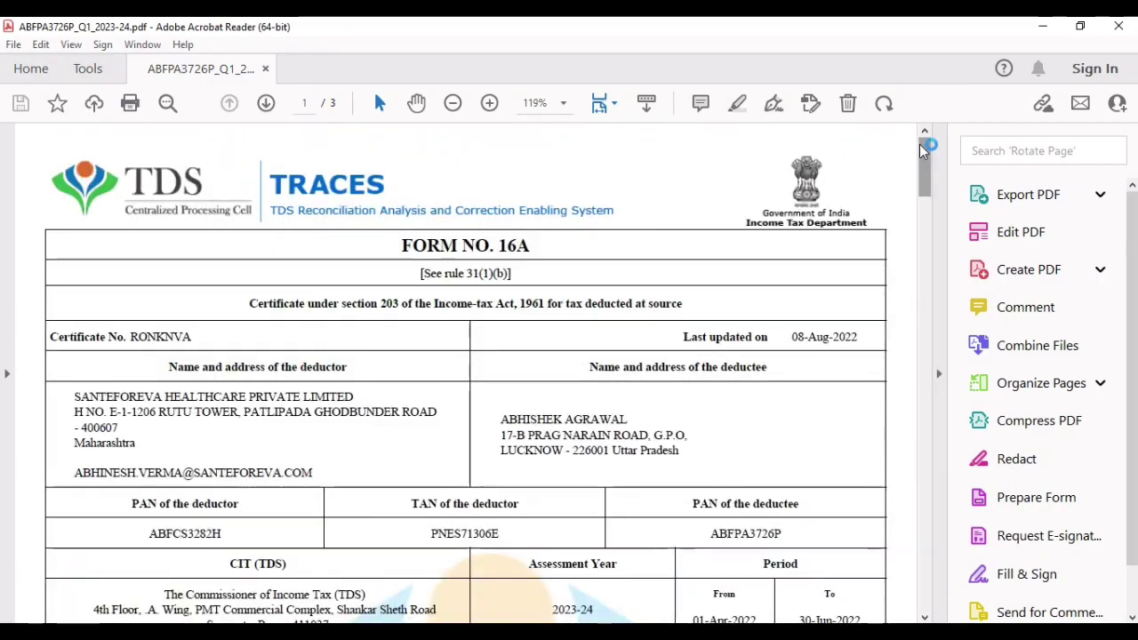
{"action": "left_click", "coordinate": [1118, 26]}
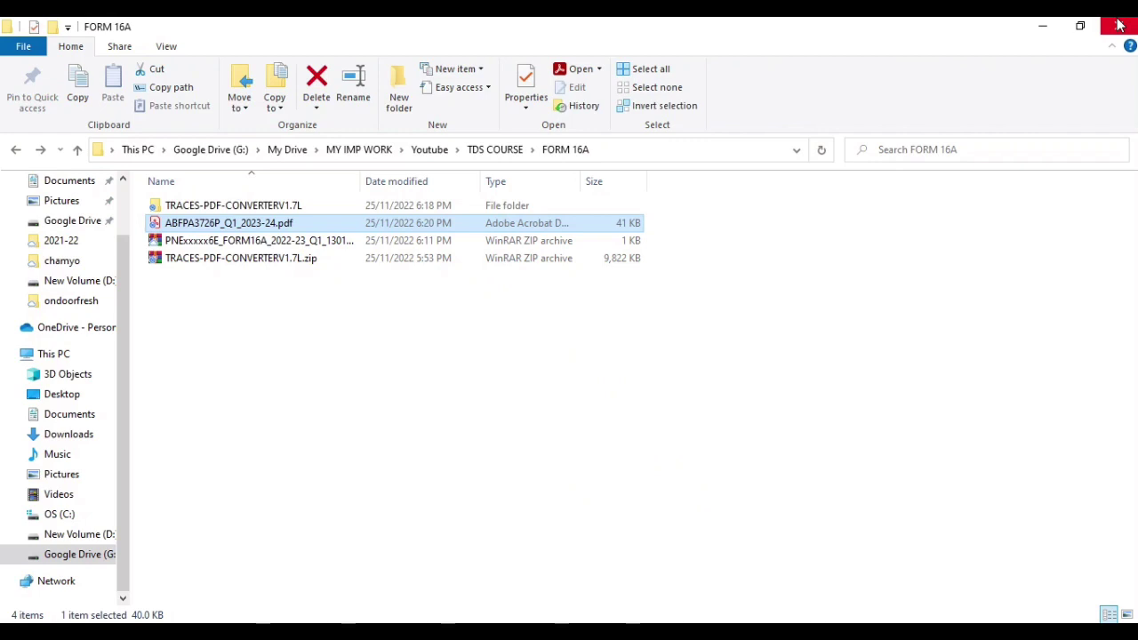
- Switch from the FORM 16A folder back to the TRACES PDF Generation Utility window
{"action": "key", "text": "Down"}
{"action": "key", "text": "Down"}
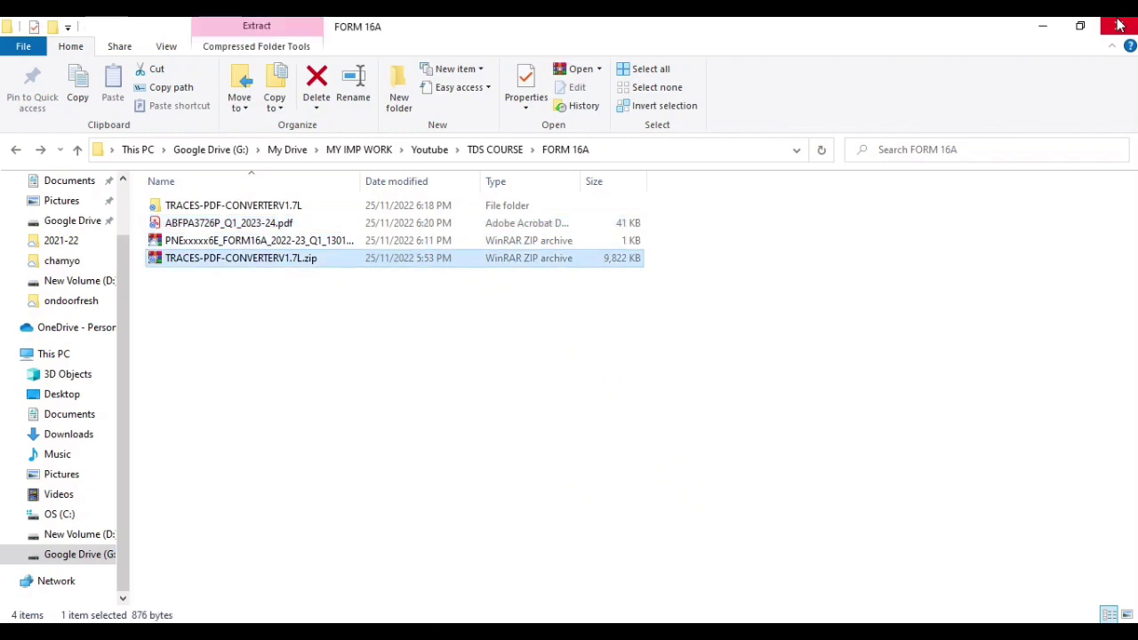
{"action": "key", "text": "Up"}
{"action": "key", "text": "alt+Tab"}
{"action": "key", "text": "alt+Tab"}
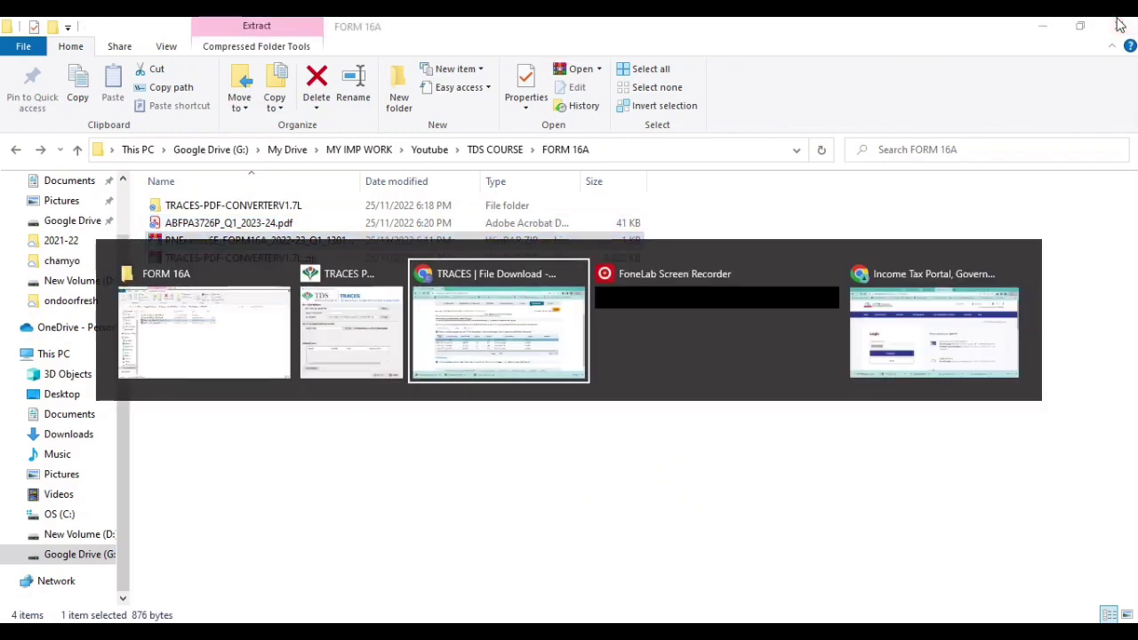
{"action": "key", "text": "alt+shift+Tab"}
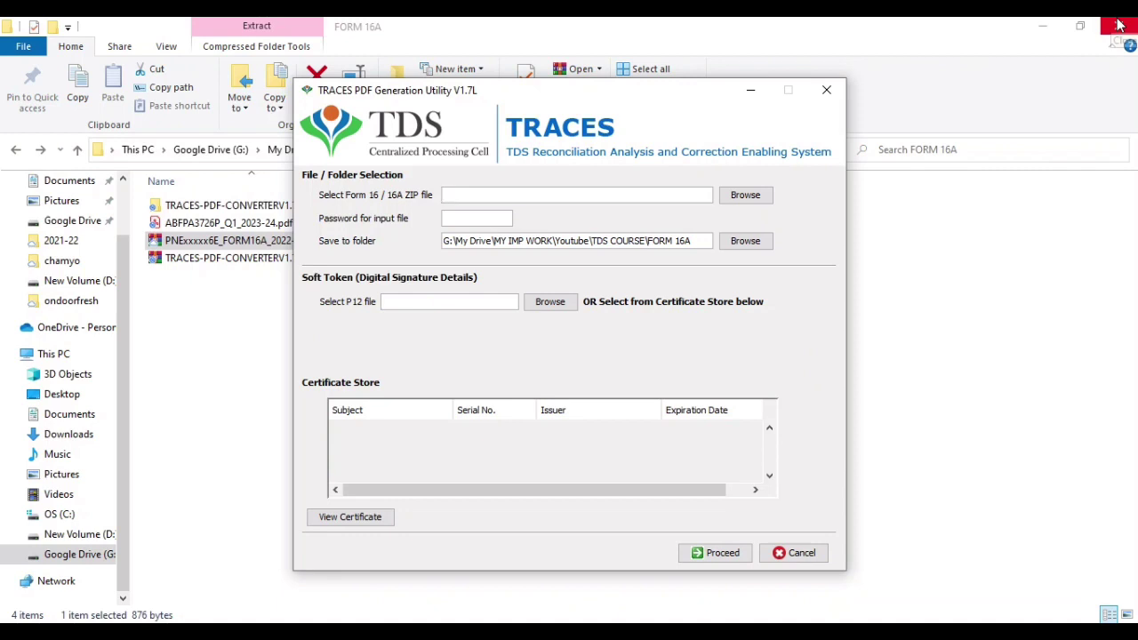